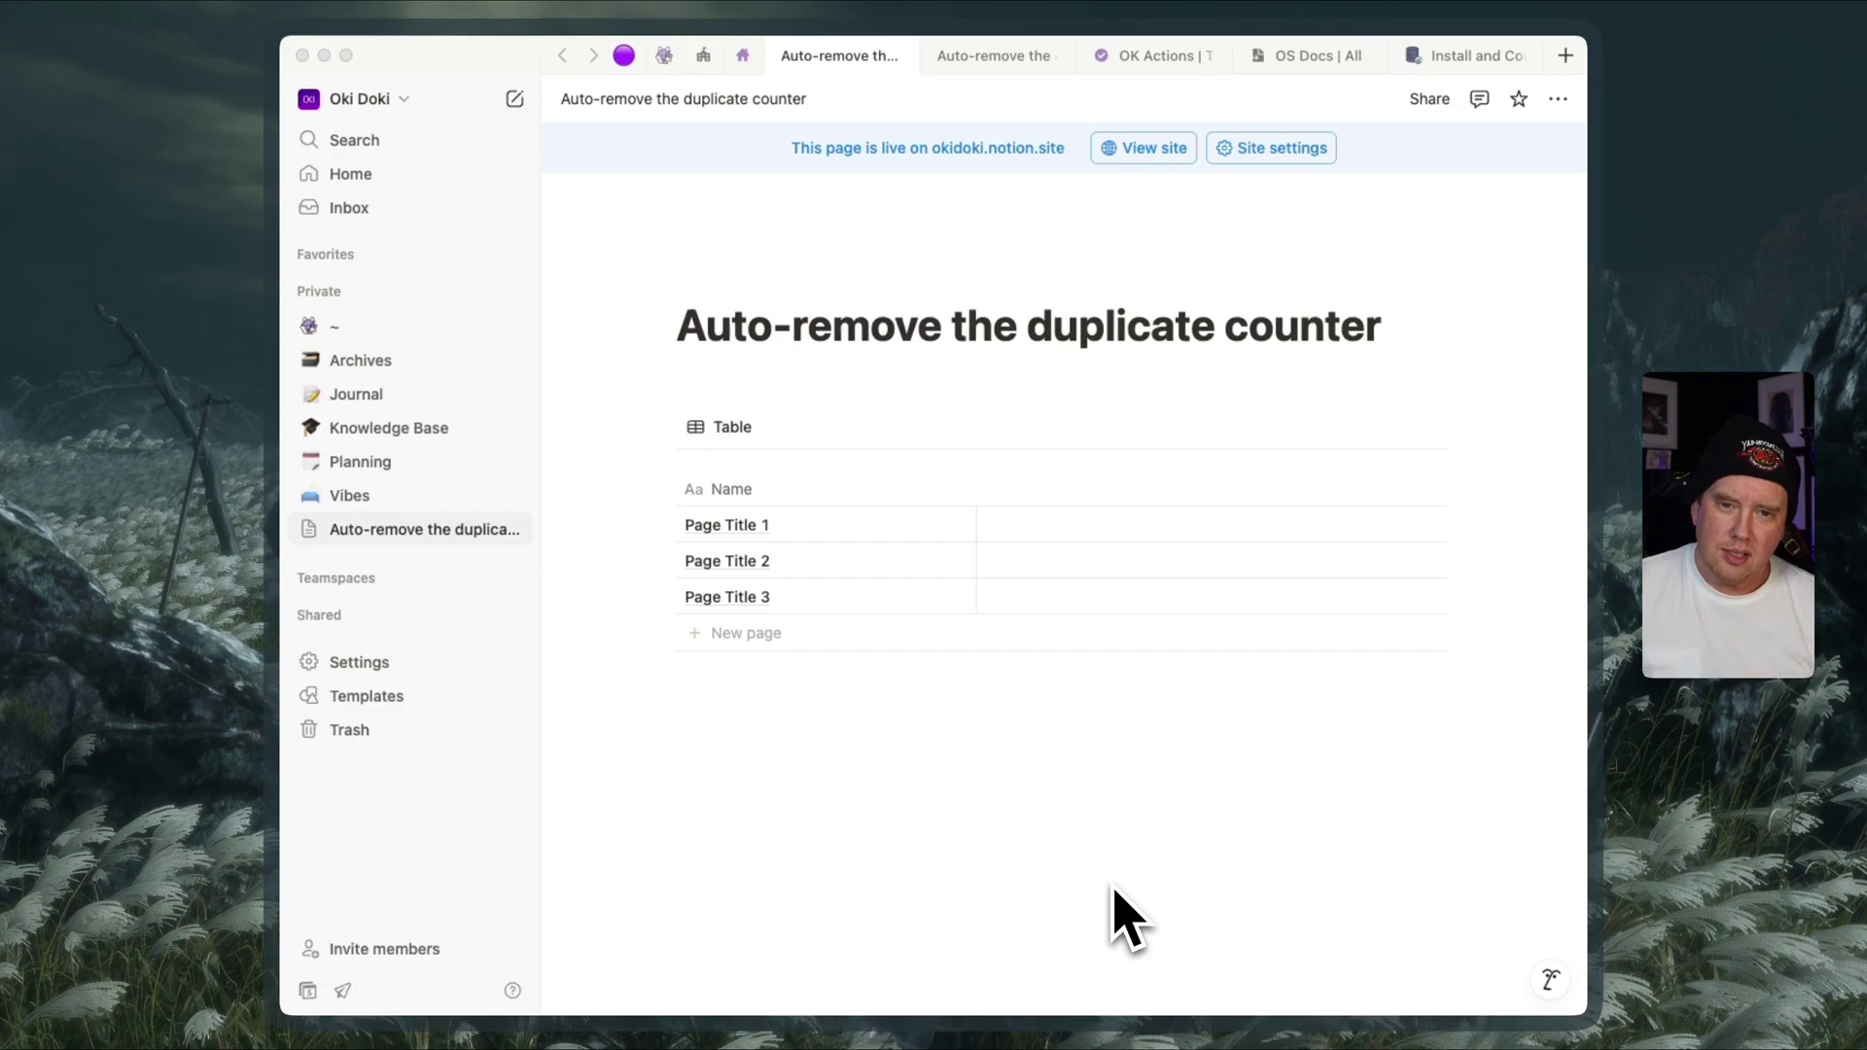
# Step: Duplicate the Page Title 3 row from its actions menu
pyautogui.click(1071, 909)
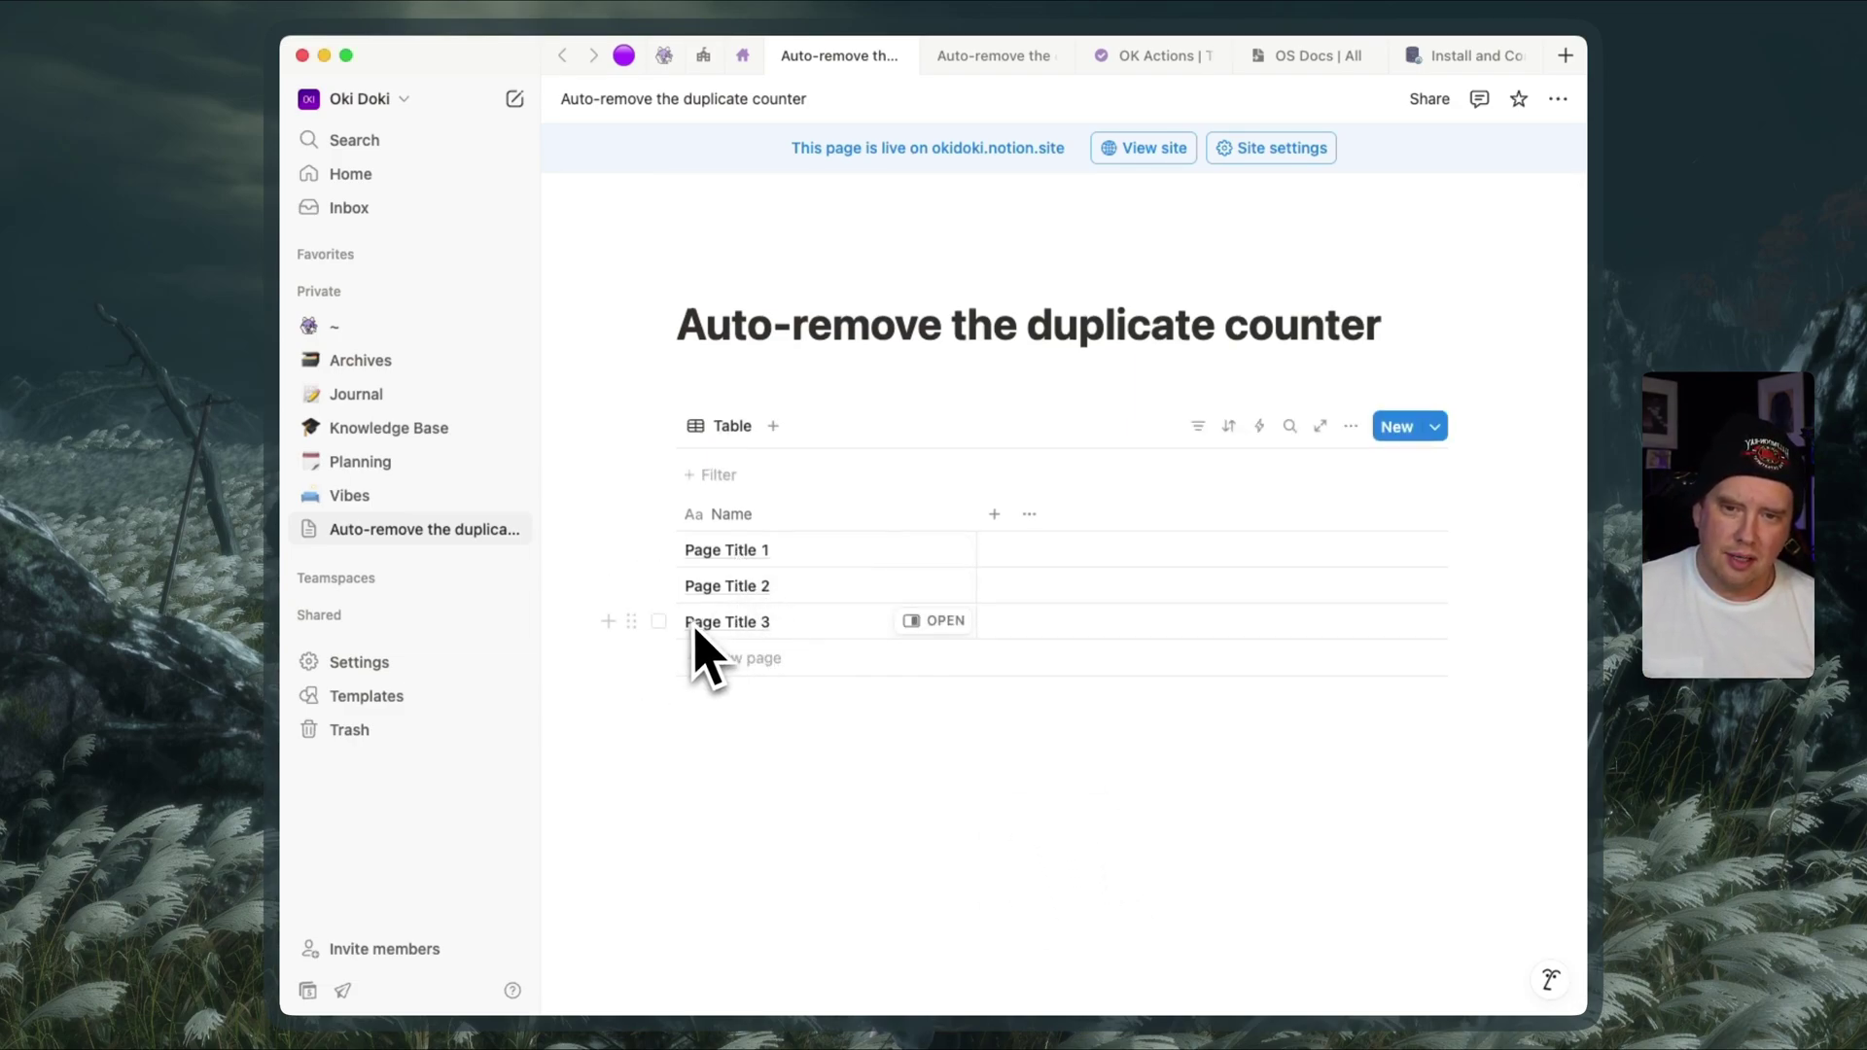
pyautogui.click(659, 622)
pyautogui.click(822, 423)
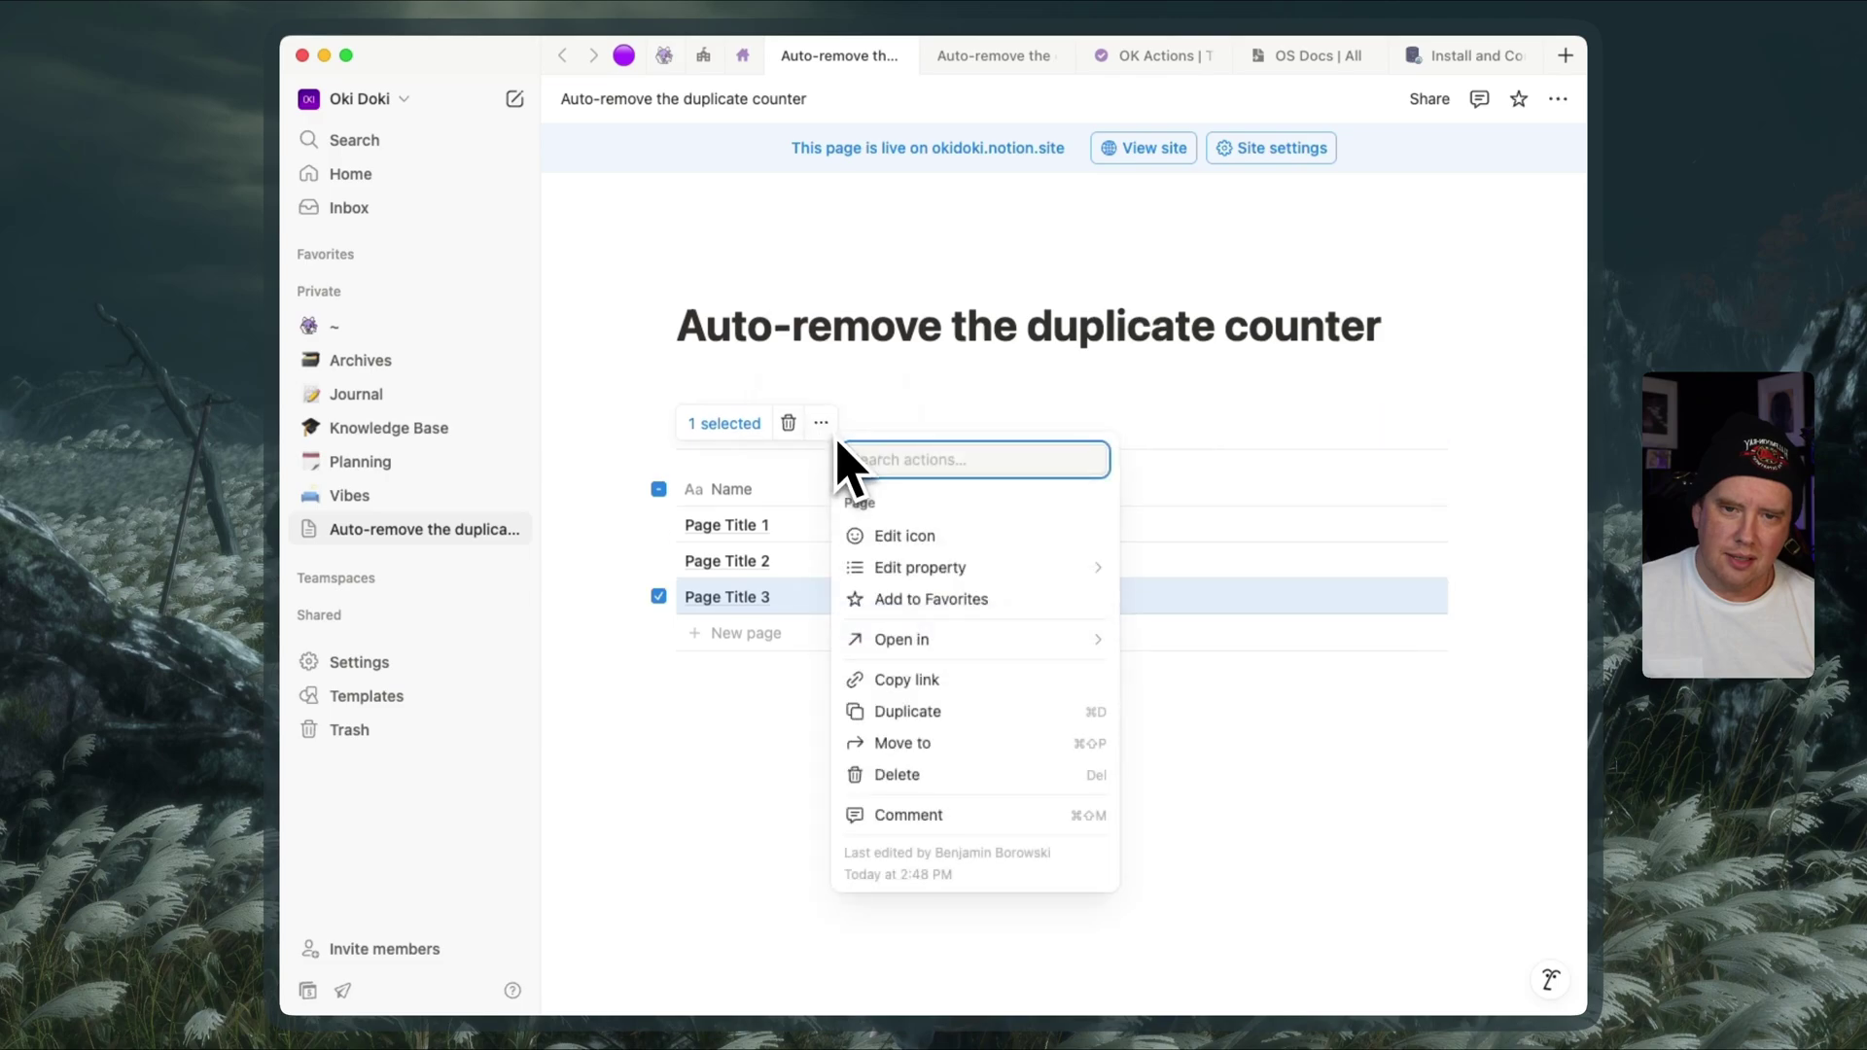
pyautogui.click(976, 723)
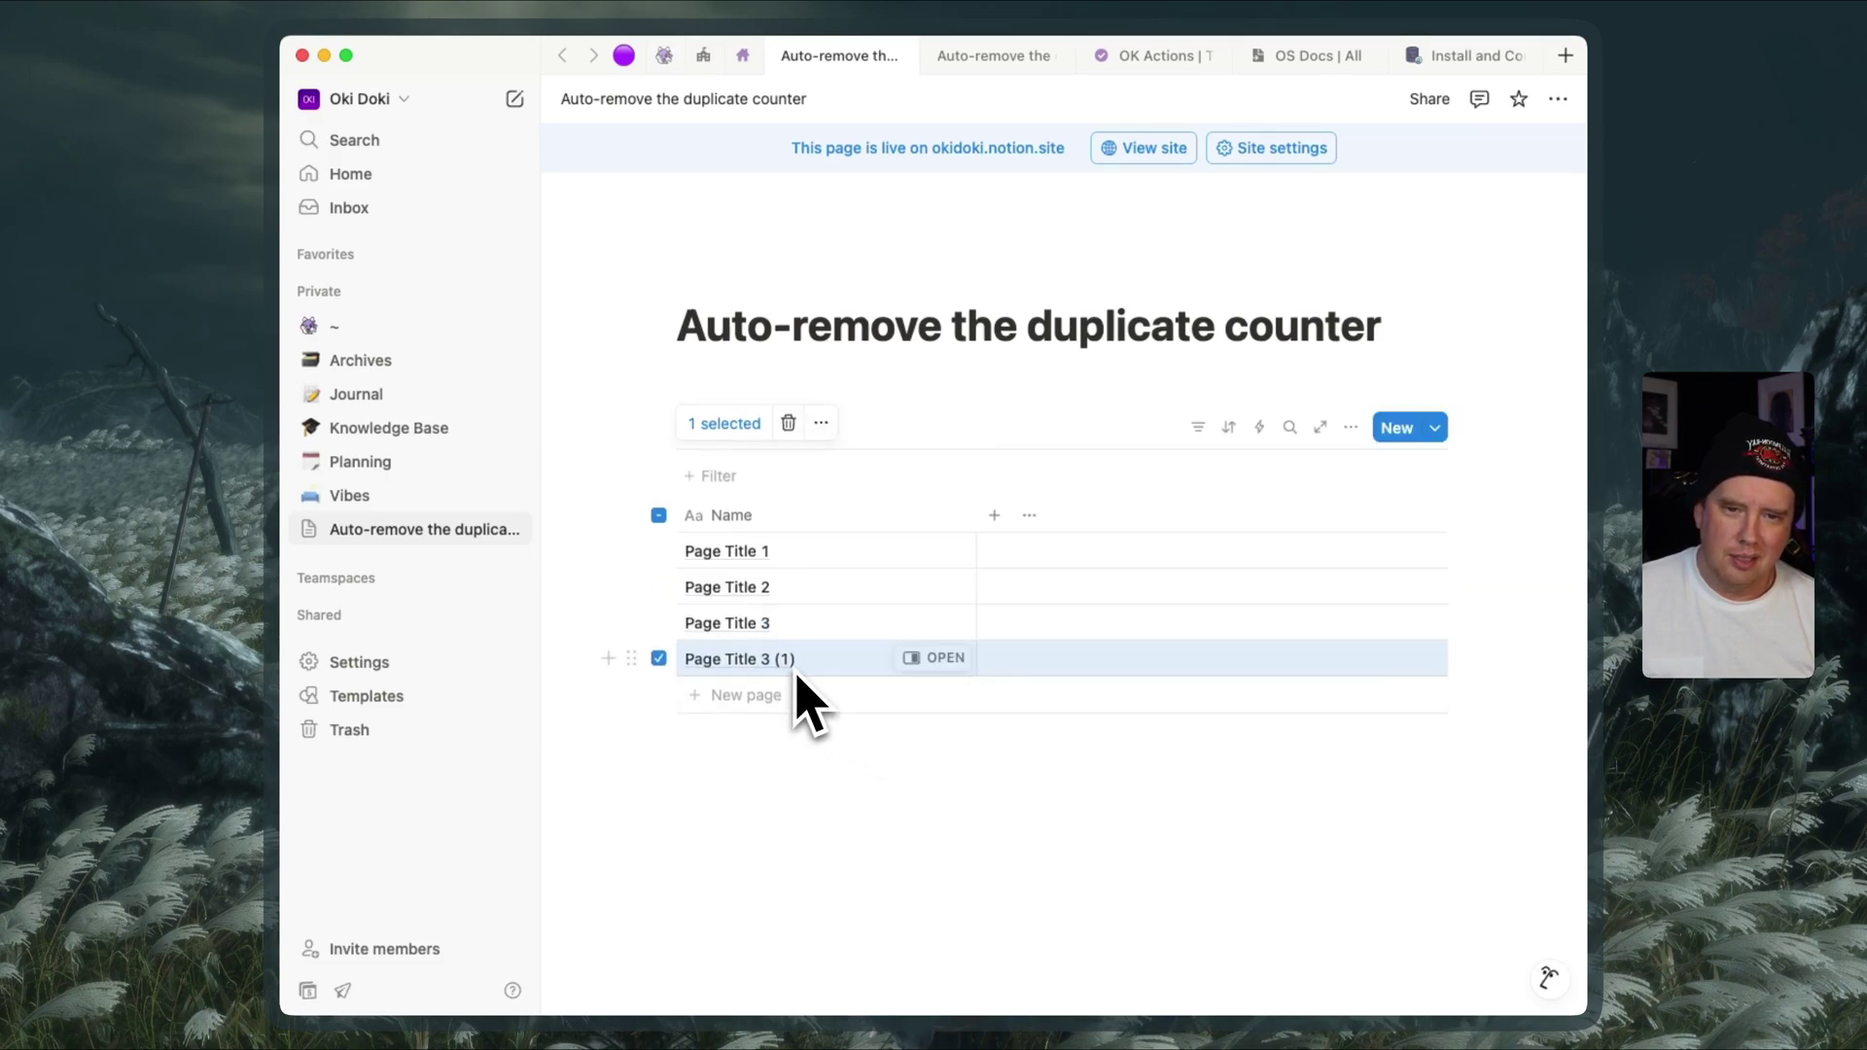
# Step: Delete the Page Title 3 (1) copy, then duplicate all three pages with ⌘D
pyautogui.click(658, 658)
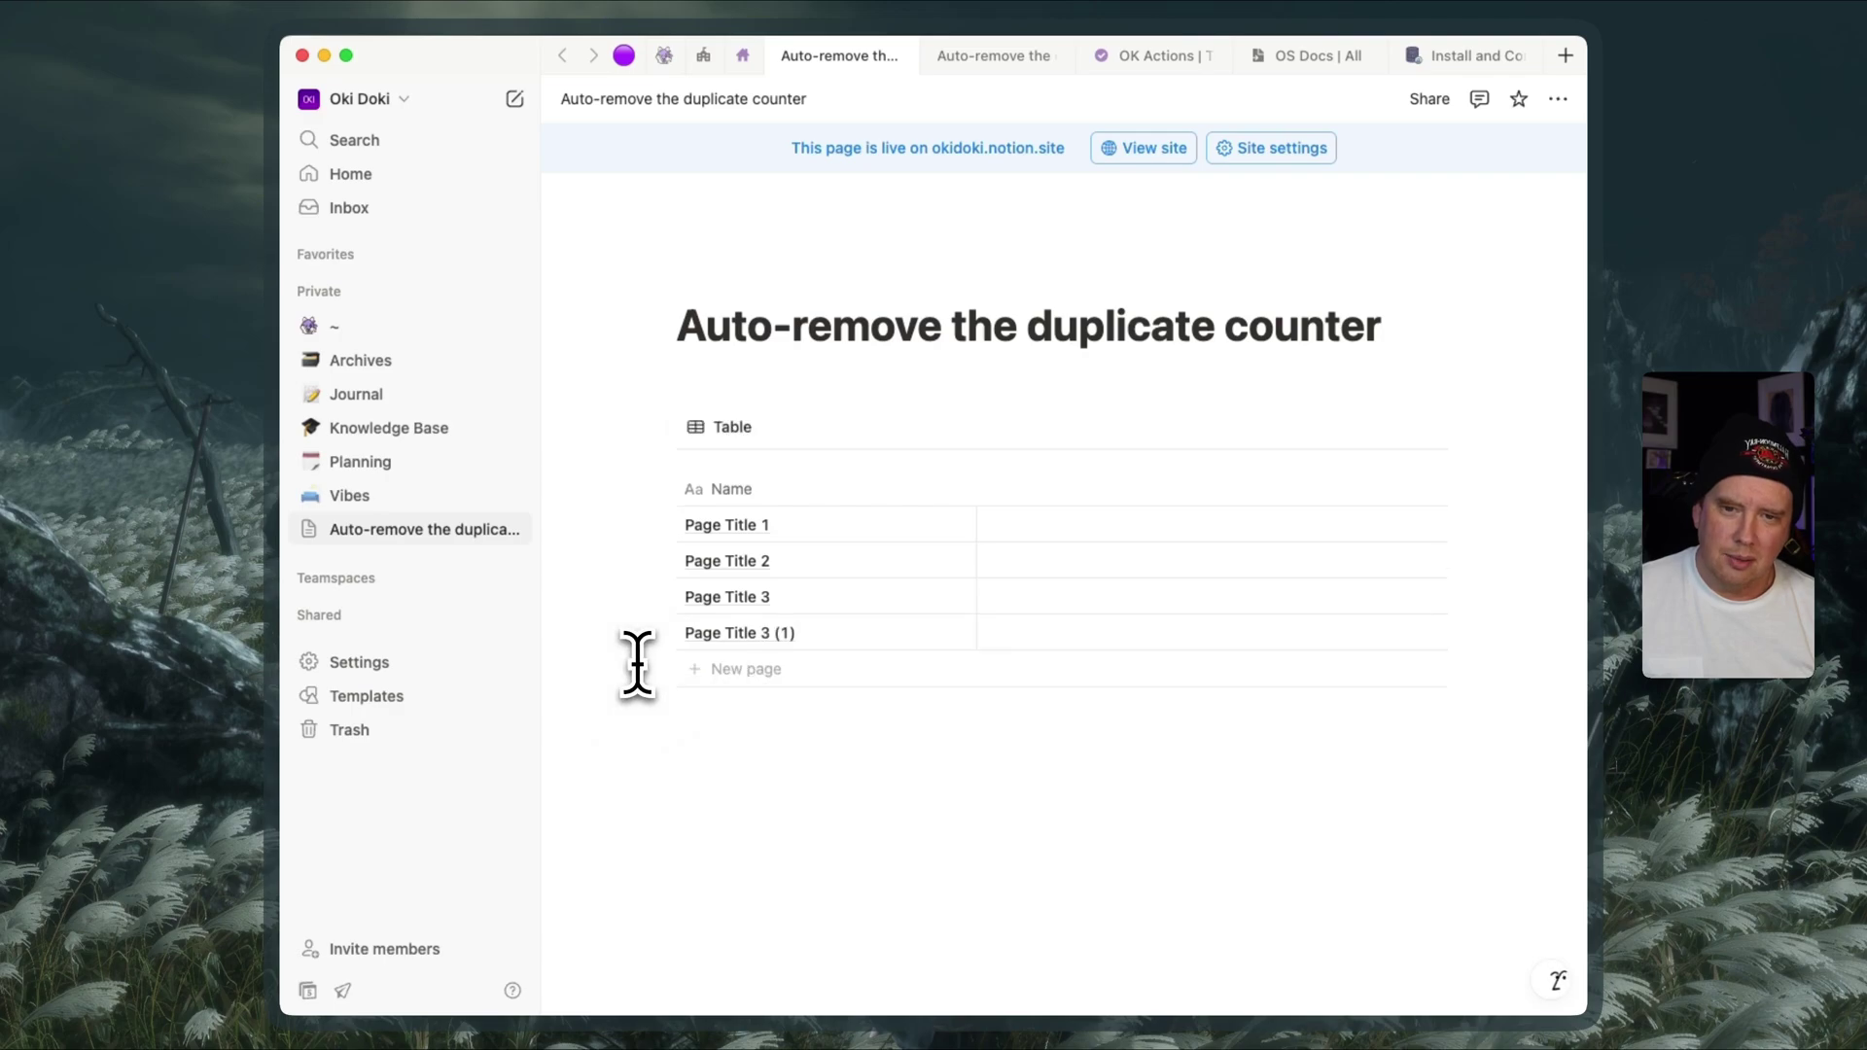
pyautogui.click(659, 659)
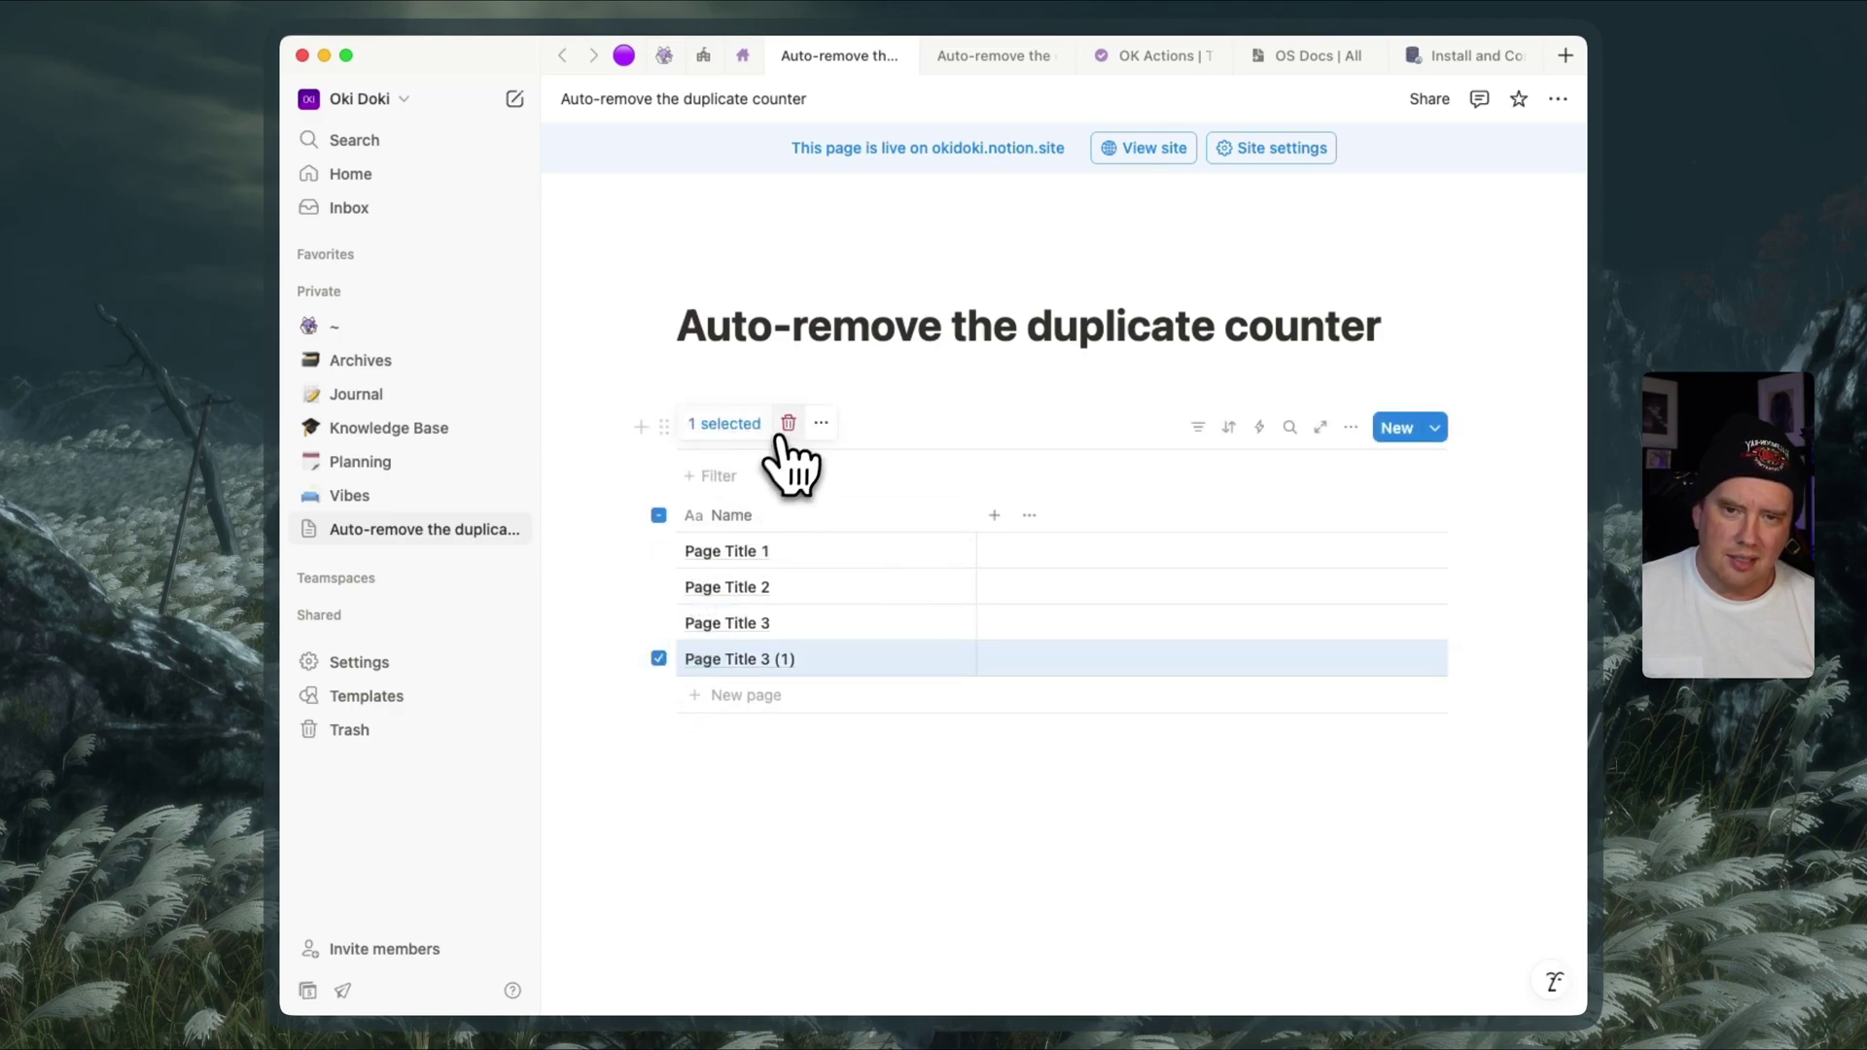
pyautogui.click(780, 428)
pyautogui.click(659, 514)
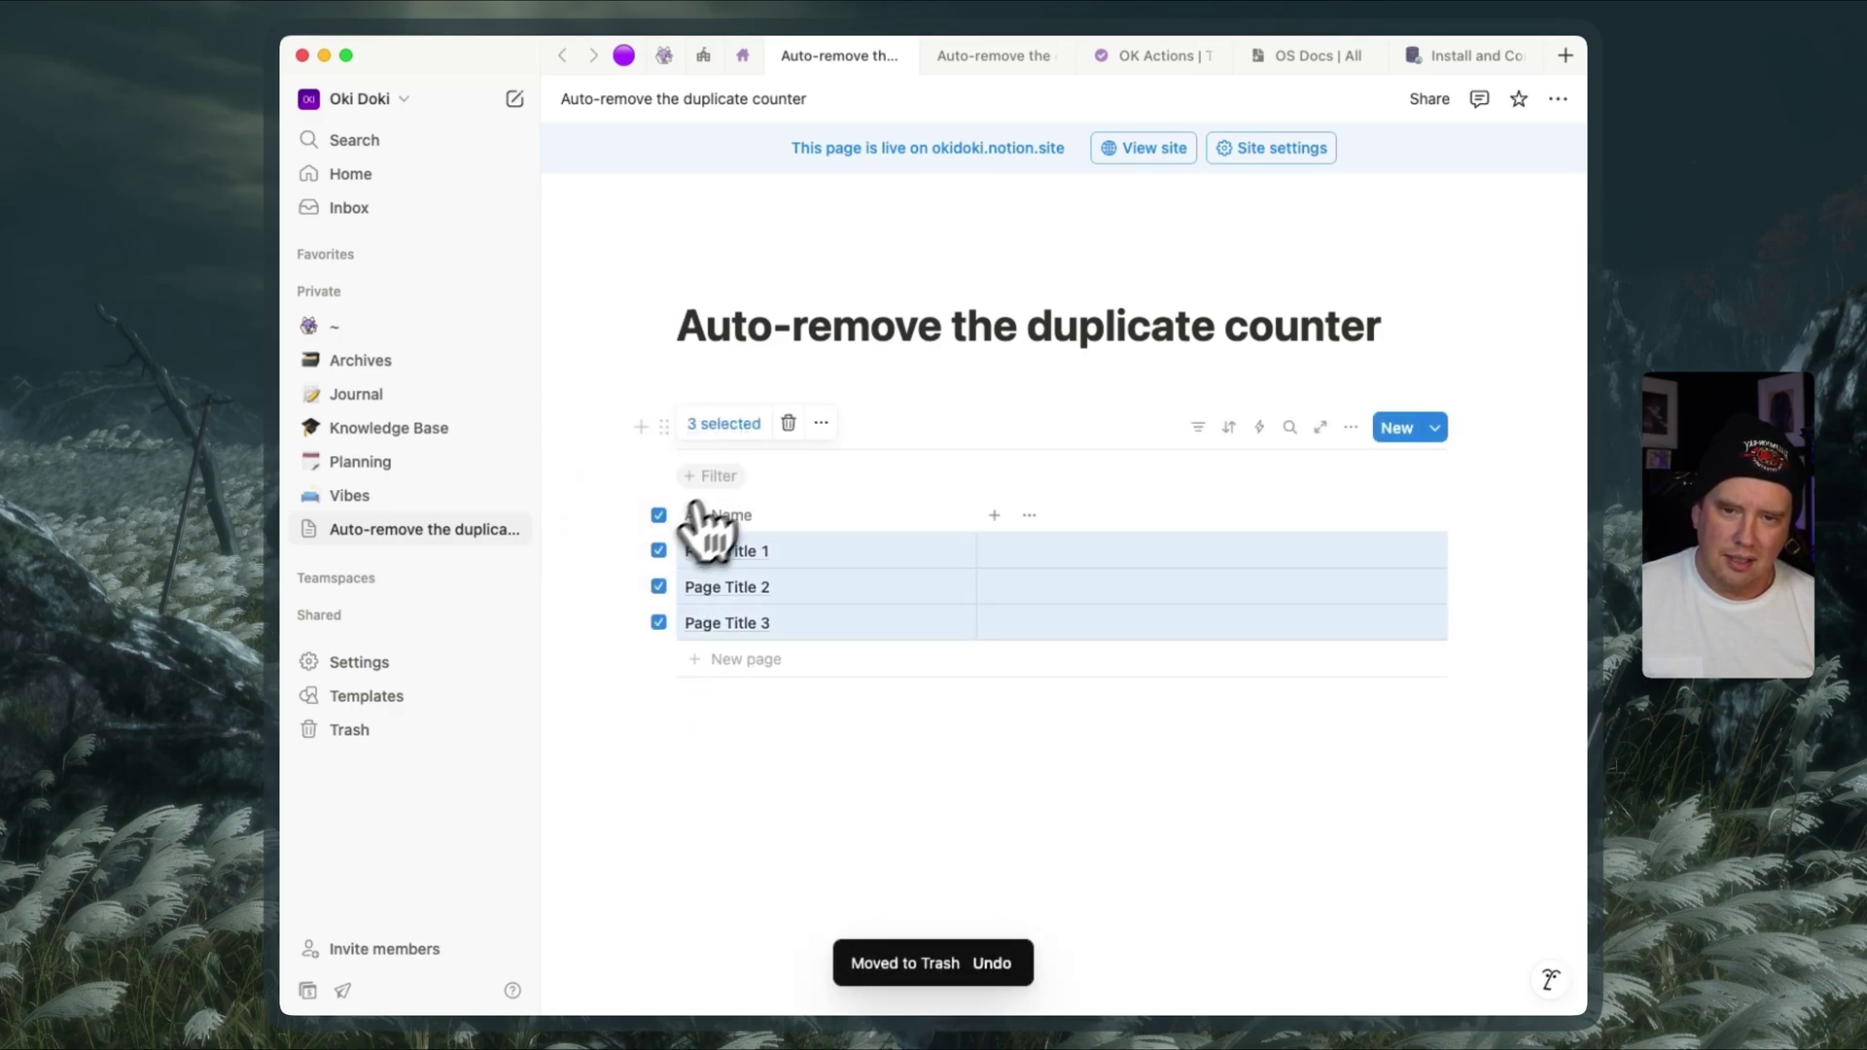
pyautogui.press('super+d')
pyautogui.press('super+d')
pyautogui.press('super+d')
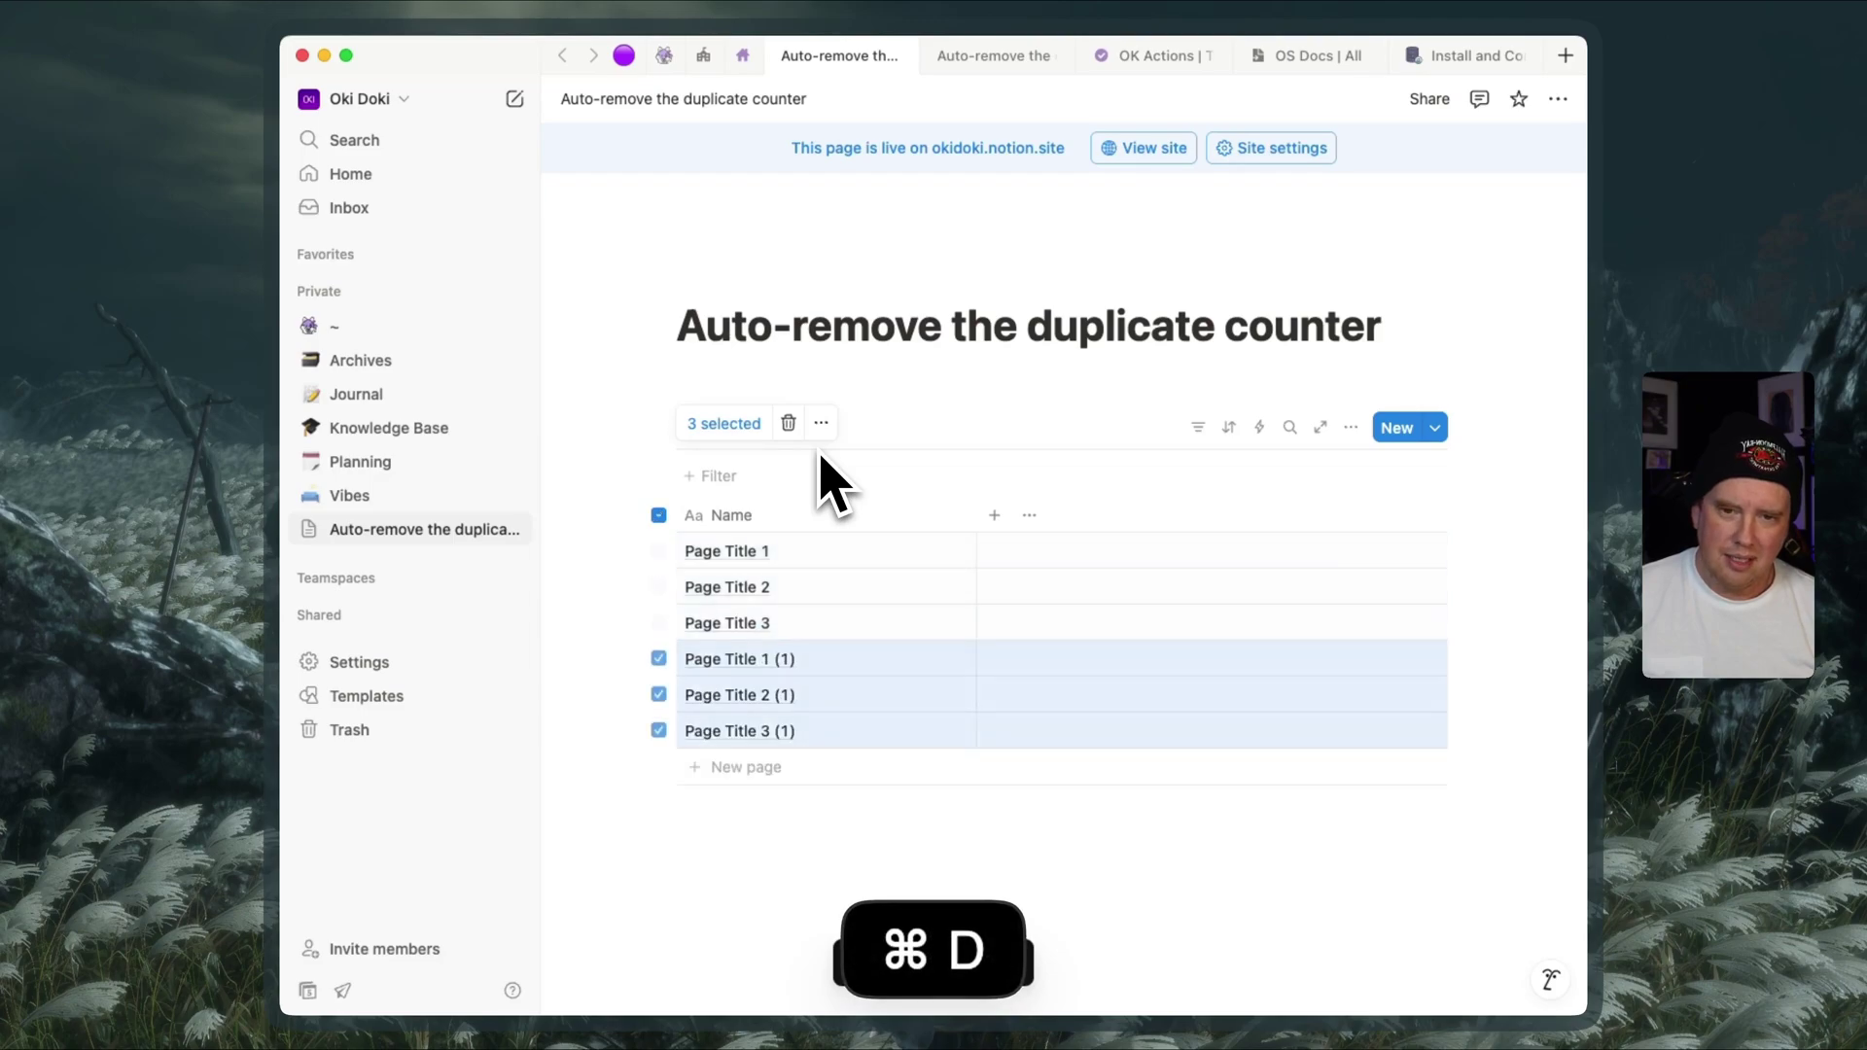
# Step: Strip the (1) counter from the Page Title 1, 2 and 3 copies' names
pyautogui.scroll(-3, 832, 584)
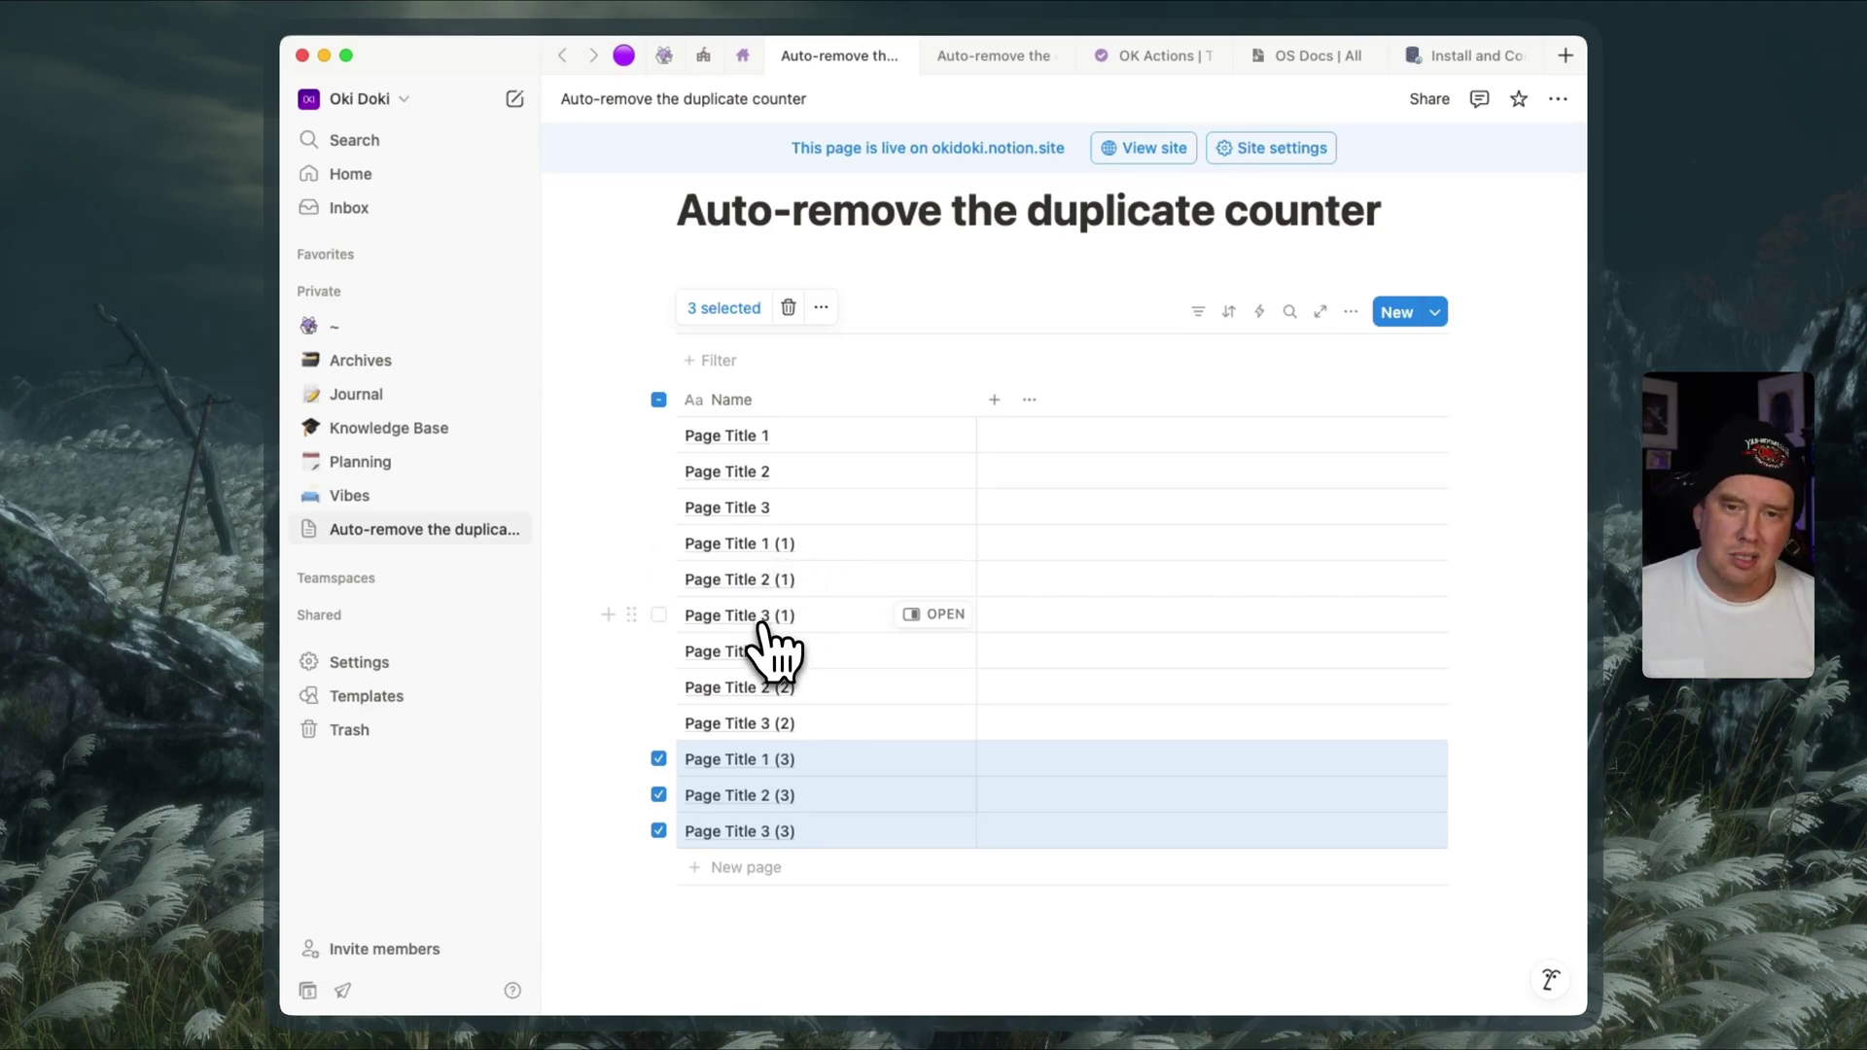
pyautogui.click(845, 546)
pyautogui.press('BackSpace')
pyautogui.press('BackSpace')
pyautogui.press('BackSpace')
pyautogui.press('BackSpace')
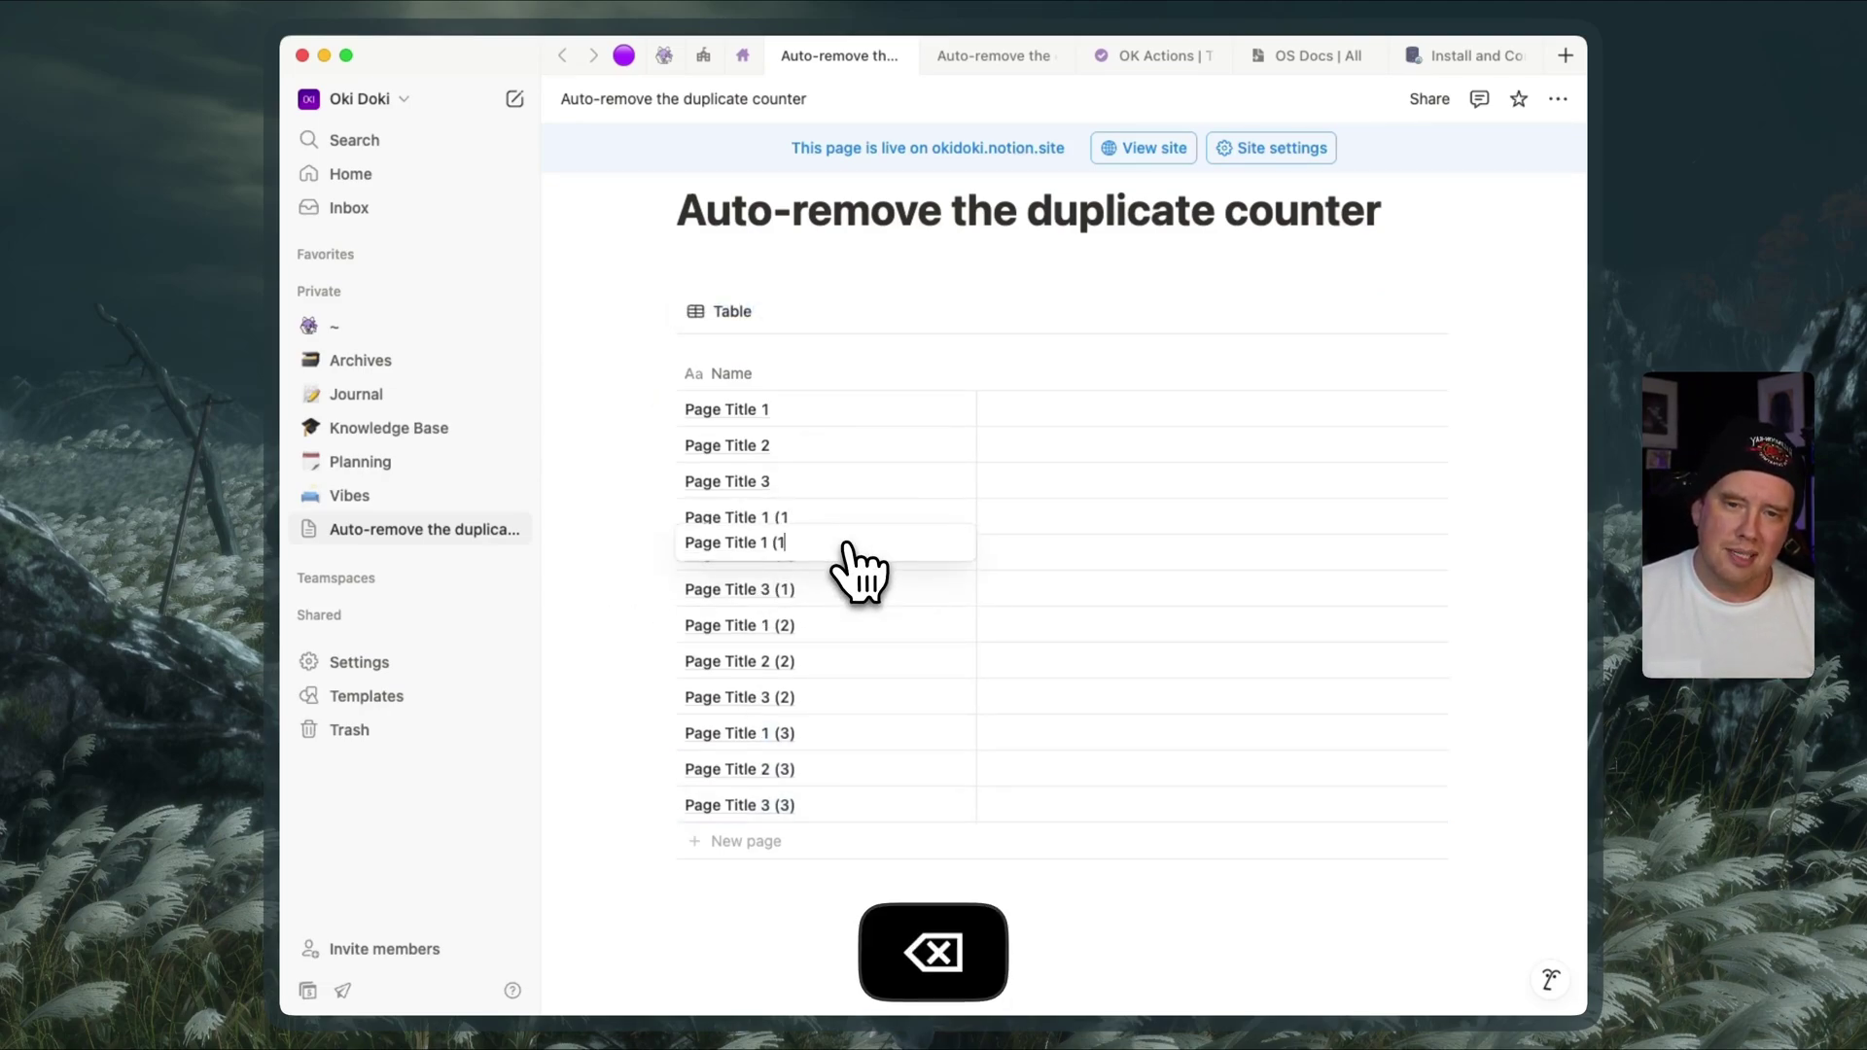
pyautogui.click(850, 551)
pyautogui.press('BackSpace')
pyautogui.press('BackSpace')
pyautogui.press('BackSpace')
pyautogui.press('BackSpace')
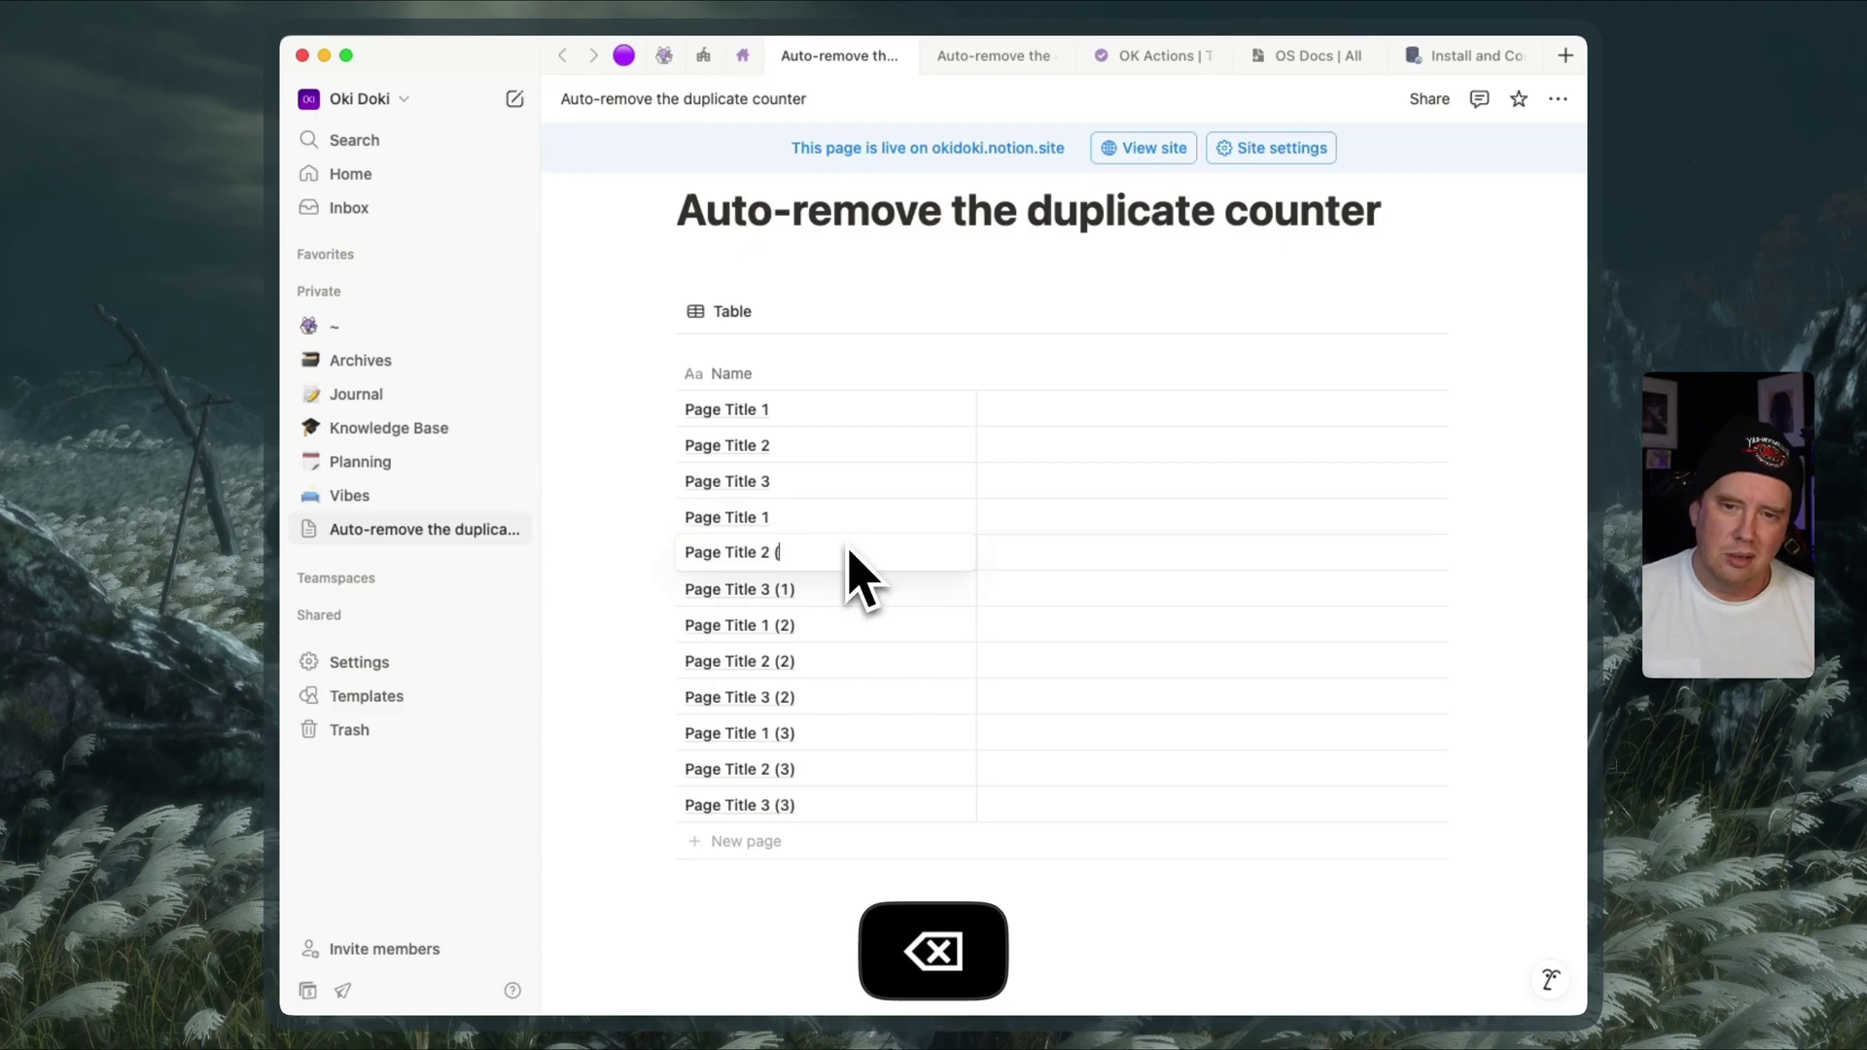
pyautogui.press('Down')
pyautogui.press('BackSpace')
pyautogui.press('BackSpace')
pyautogui.press('BackSpace')
pyautogui.press('BackSpace')
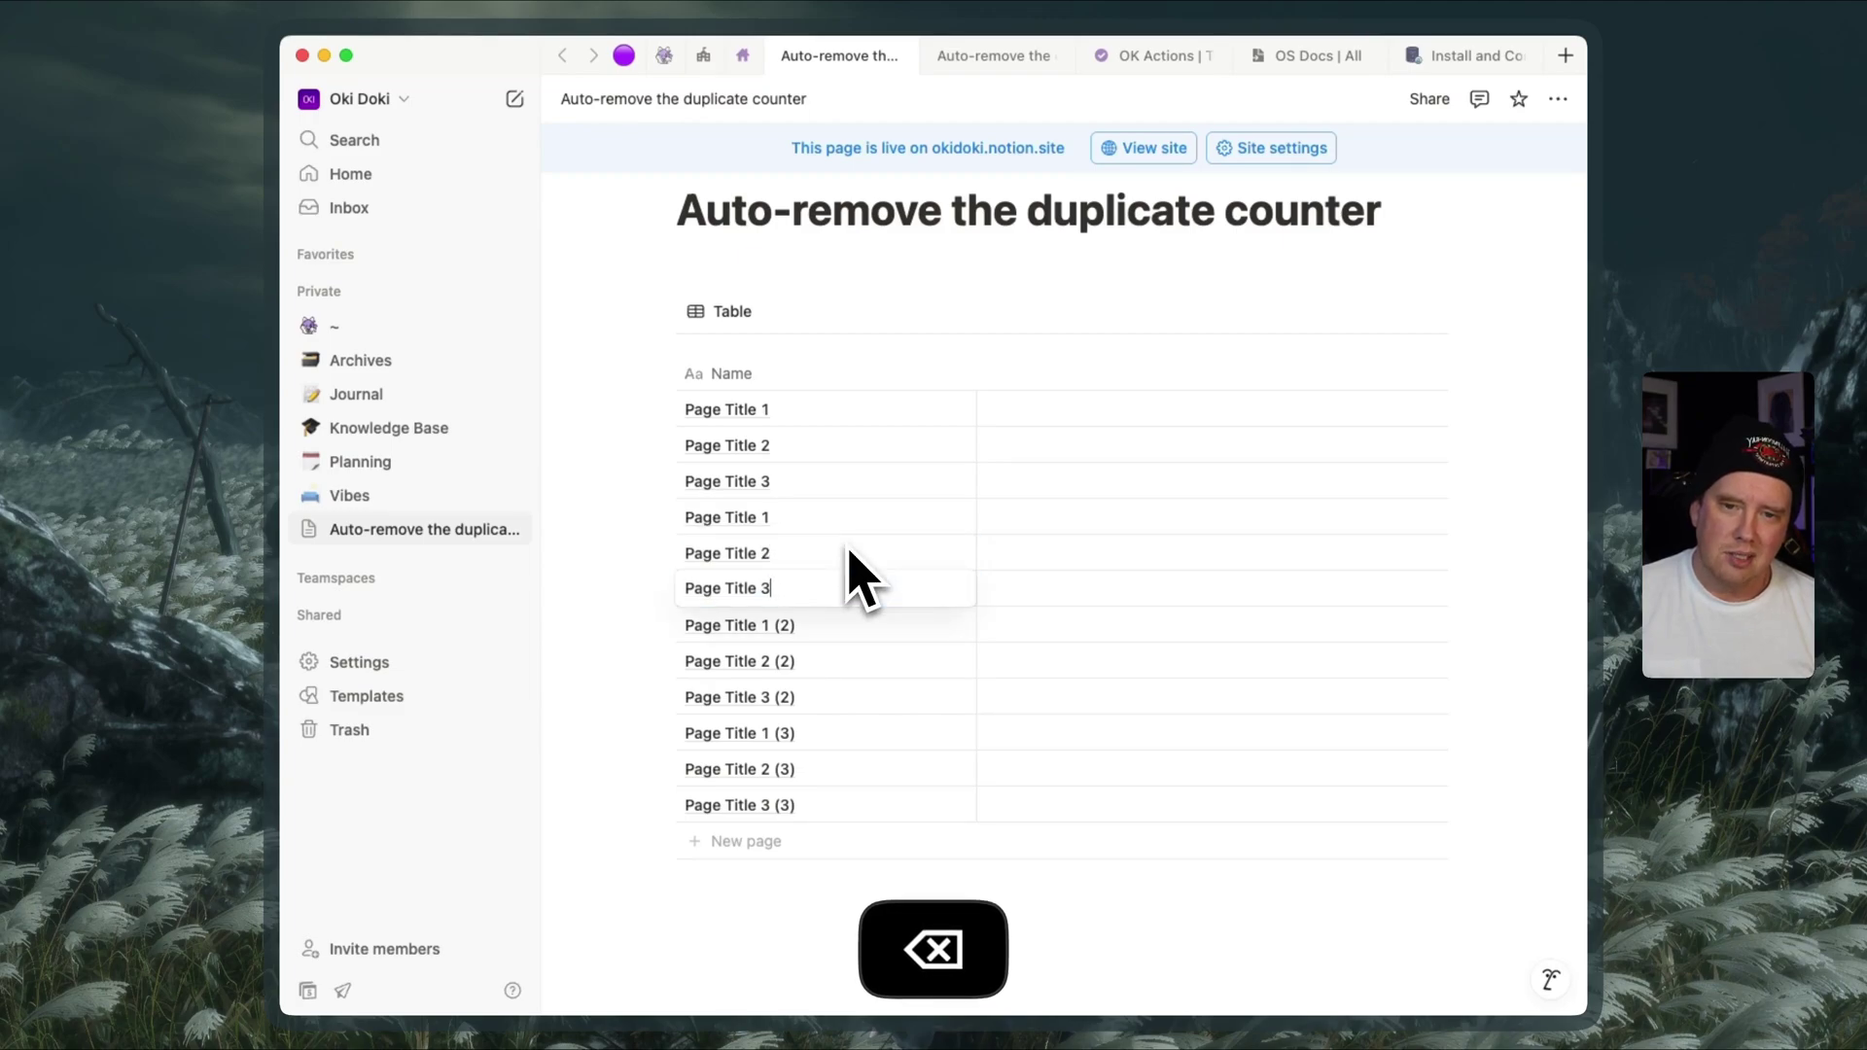
pyautogui.press('Down')
pyautogui.press('Down')
pyautogui.press('Down')
pyautogui.press('Down')
pyautogui.press('Down')
pyautogui.press('Down')
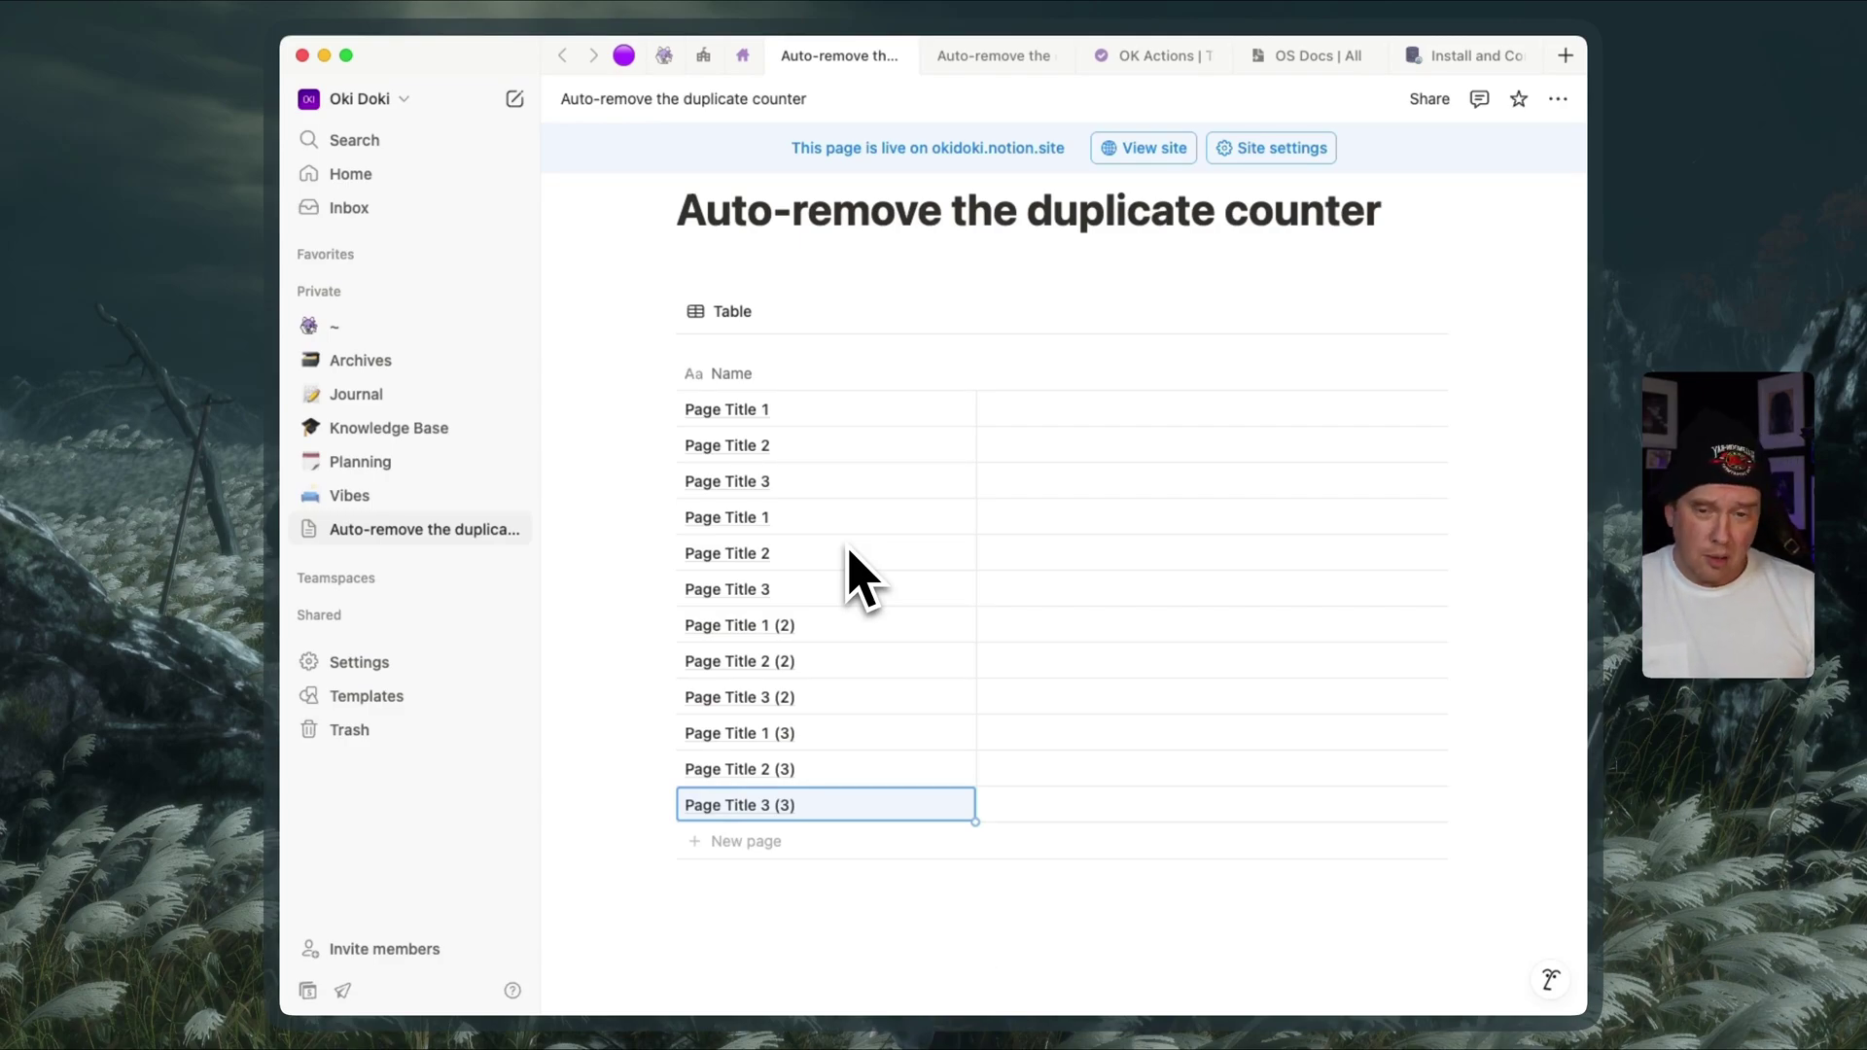
# Step: Undo the renames and the duplication, leaving only the three original pages
pyautogui.press('super+z')
pyautogui.press('super+z')
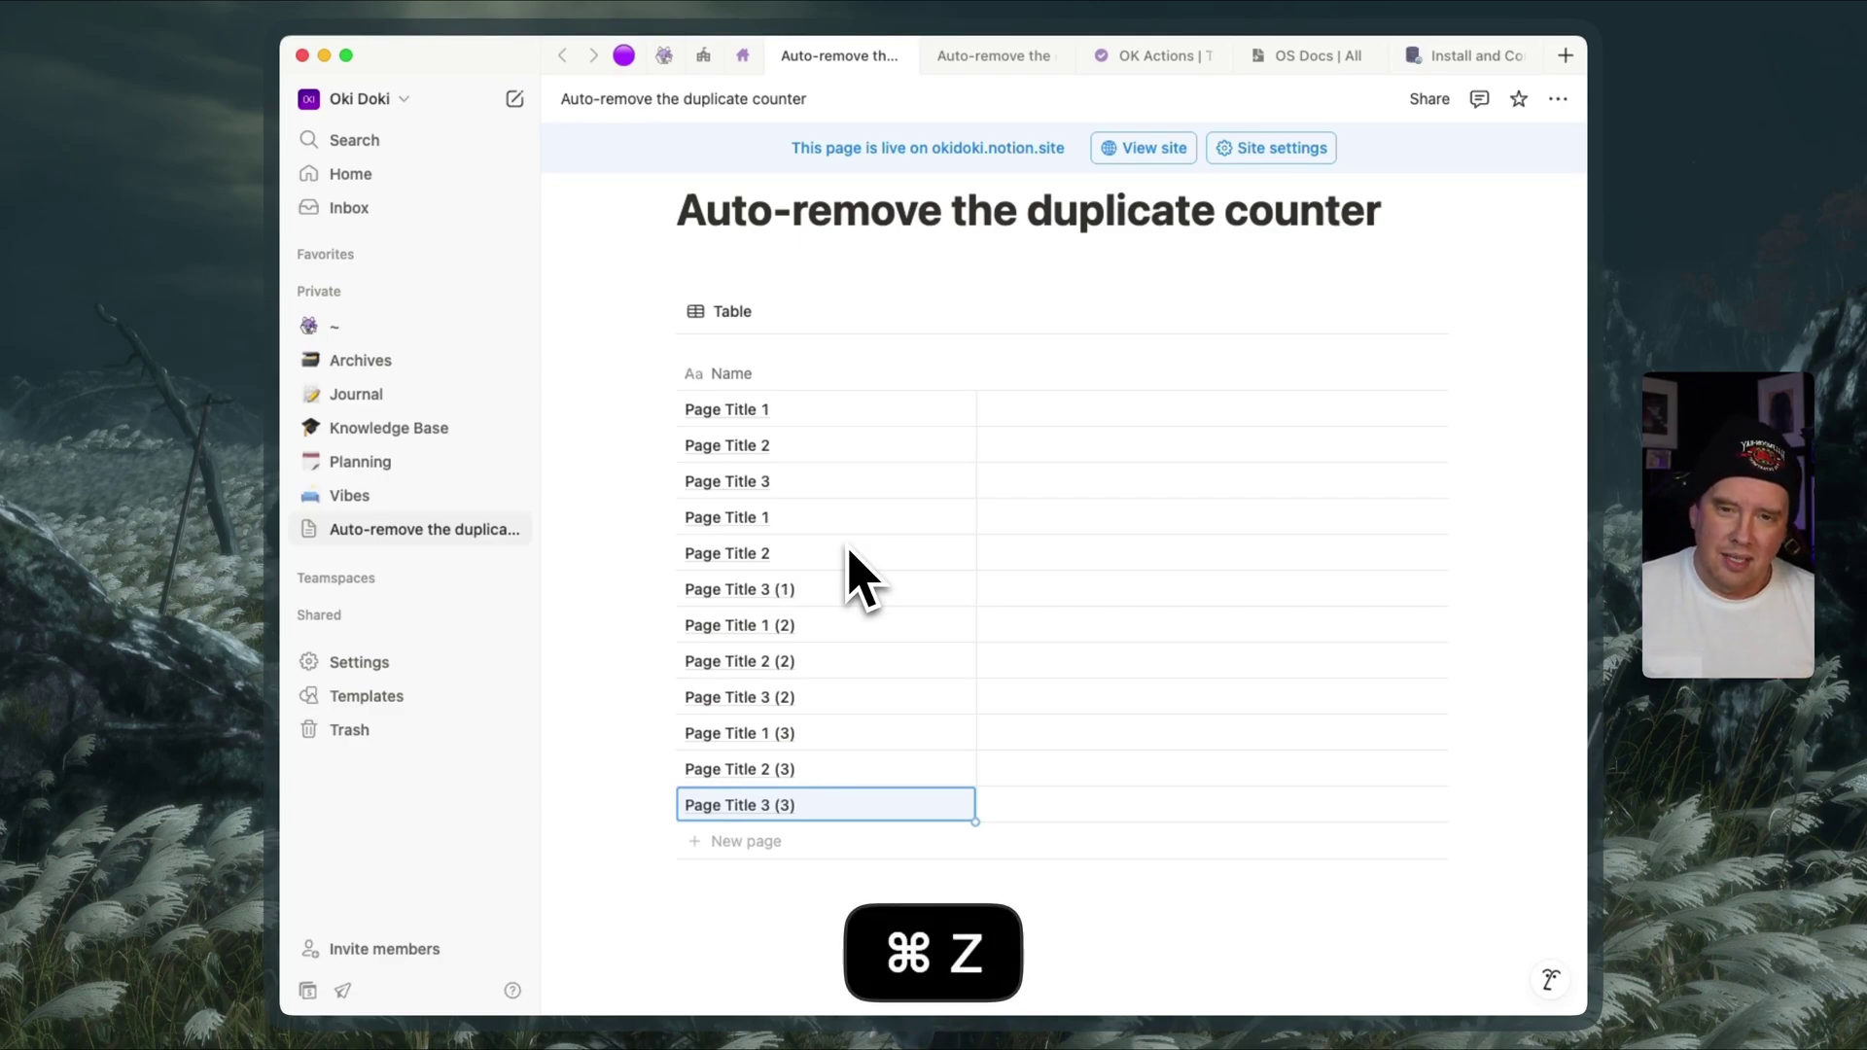
pyautogui.press('super+z')
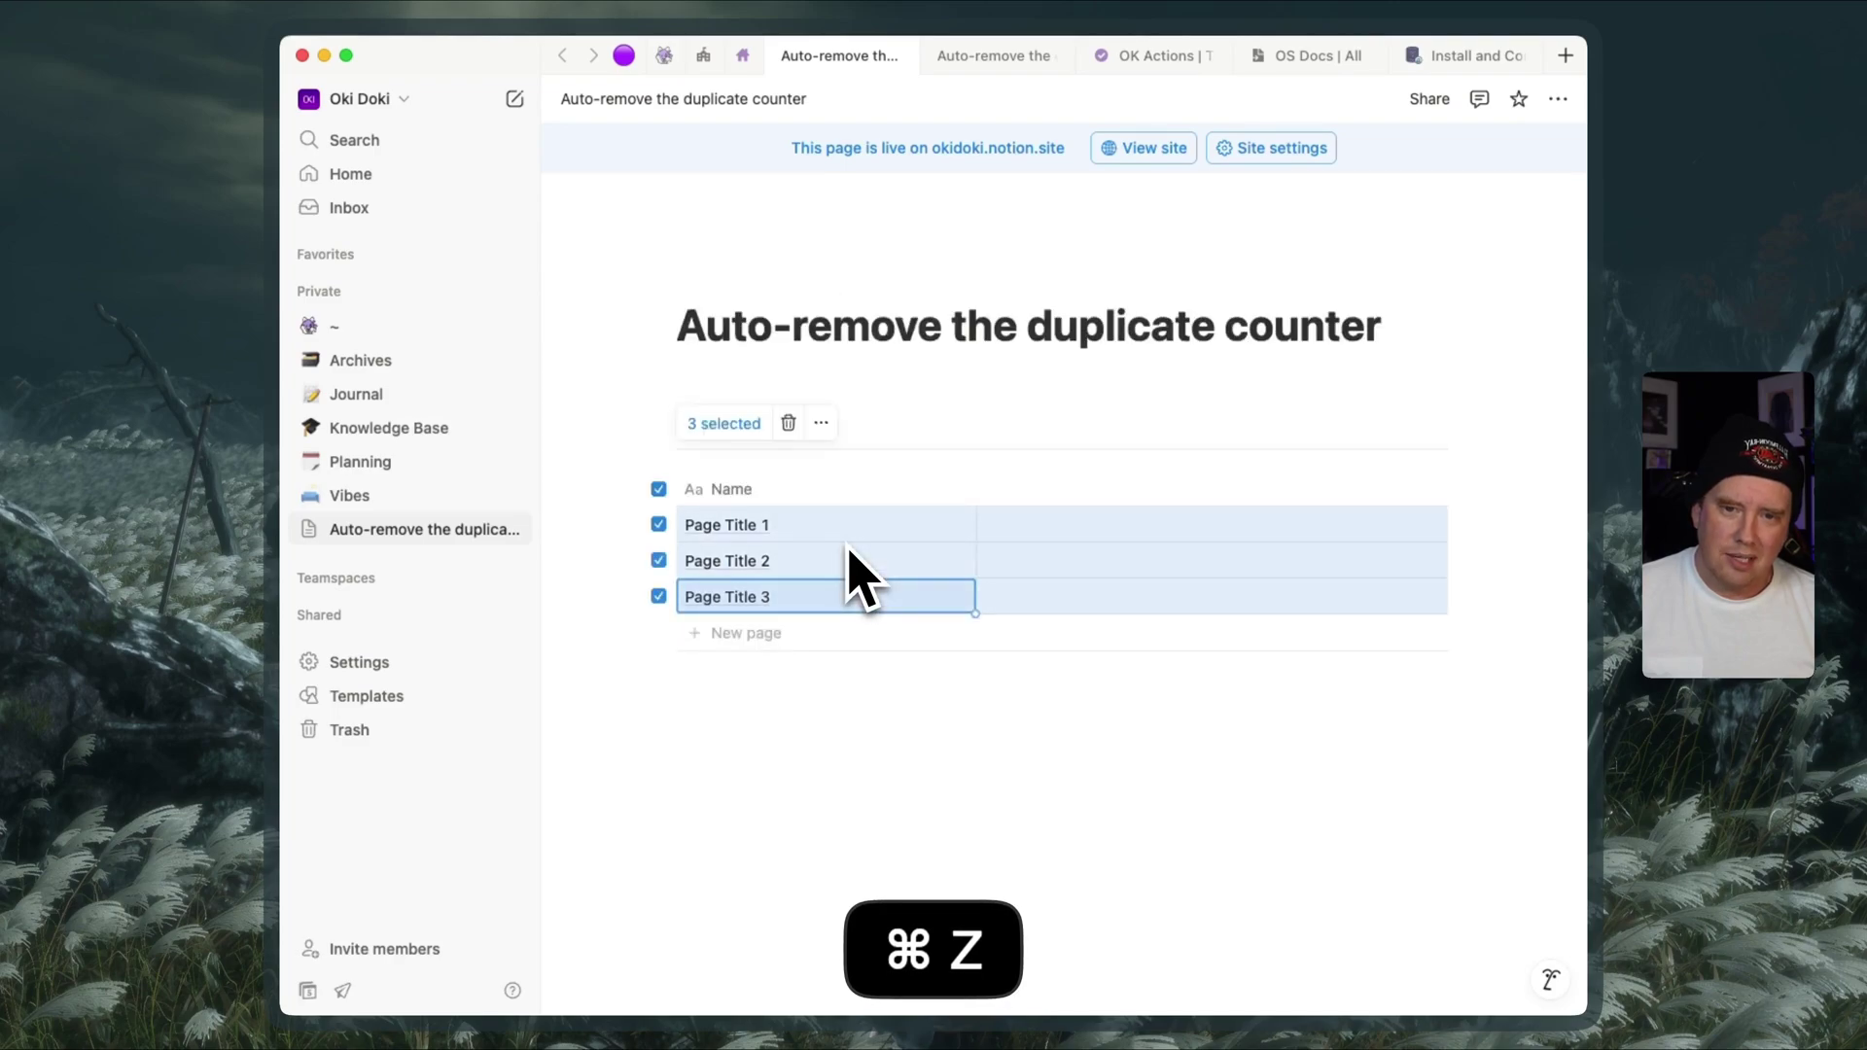
pyautogui.click(961, 740)
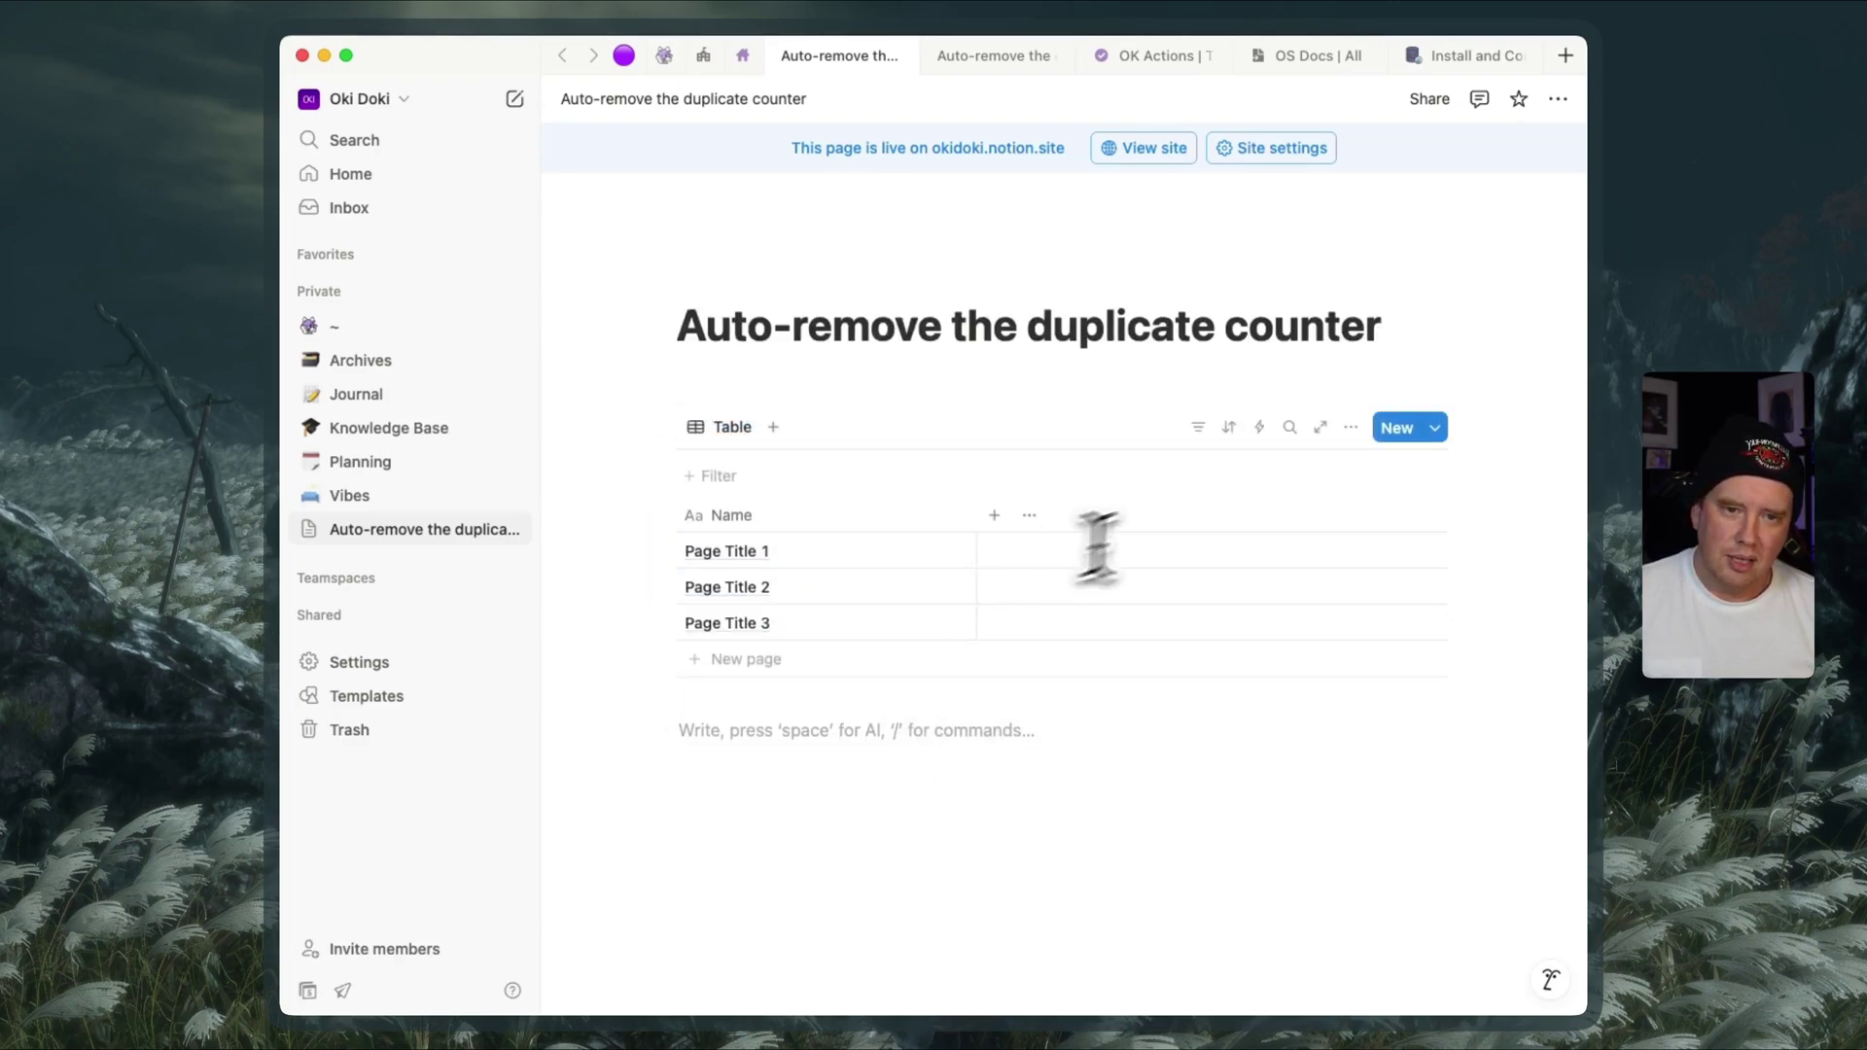
# Step: Create a database automation with a Page added trigger and a set-Name action
pyautogui.click(1260, 428)
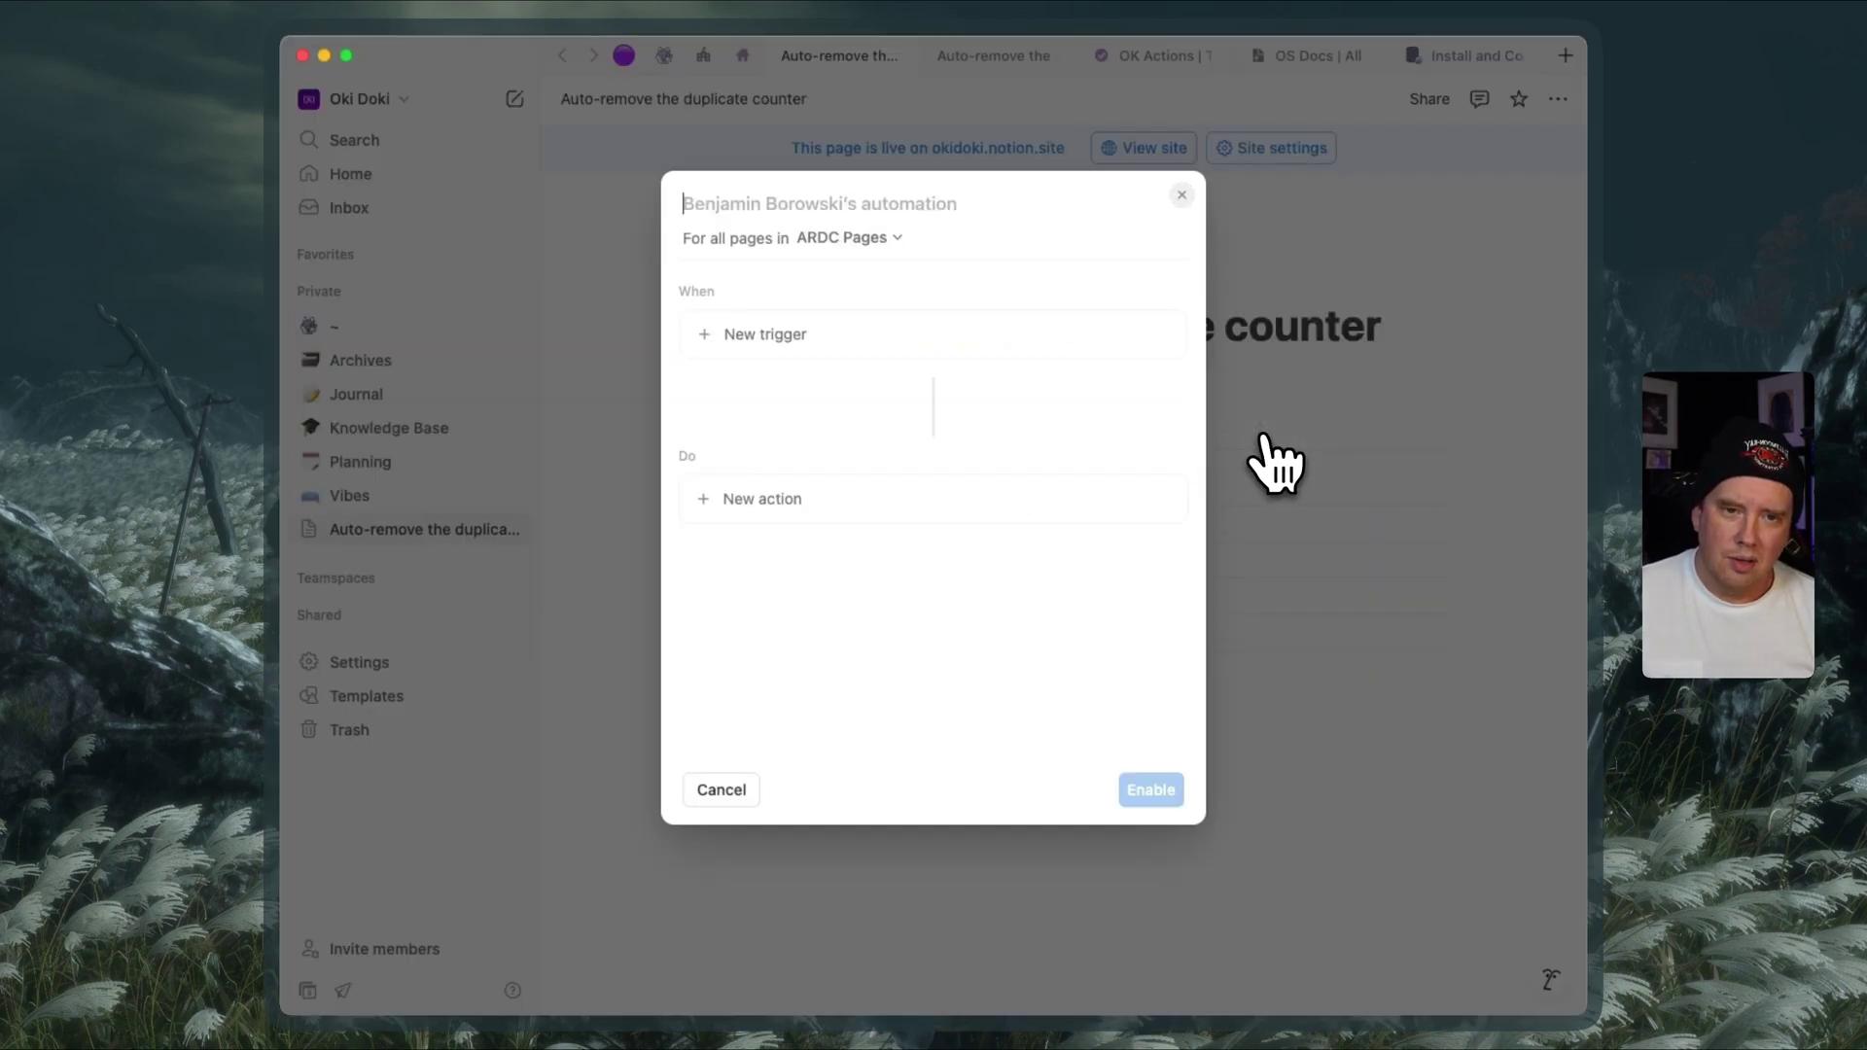
pyautogui.click(866, 348)
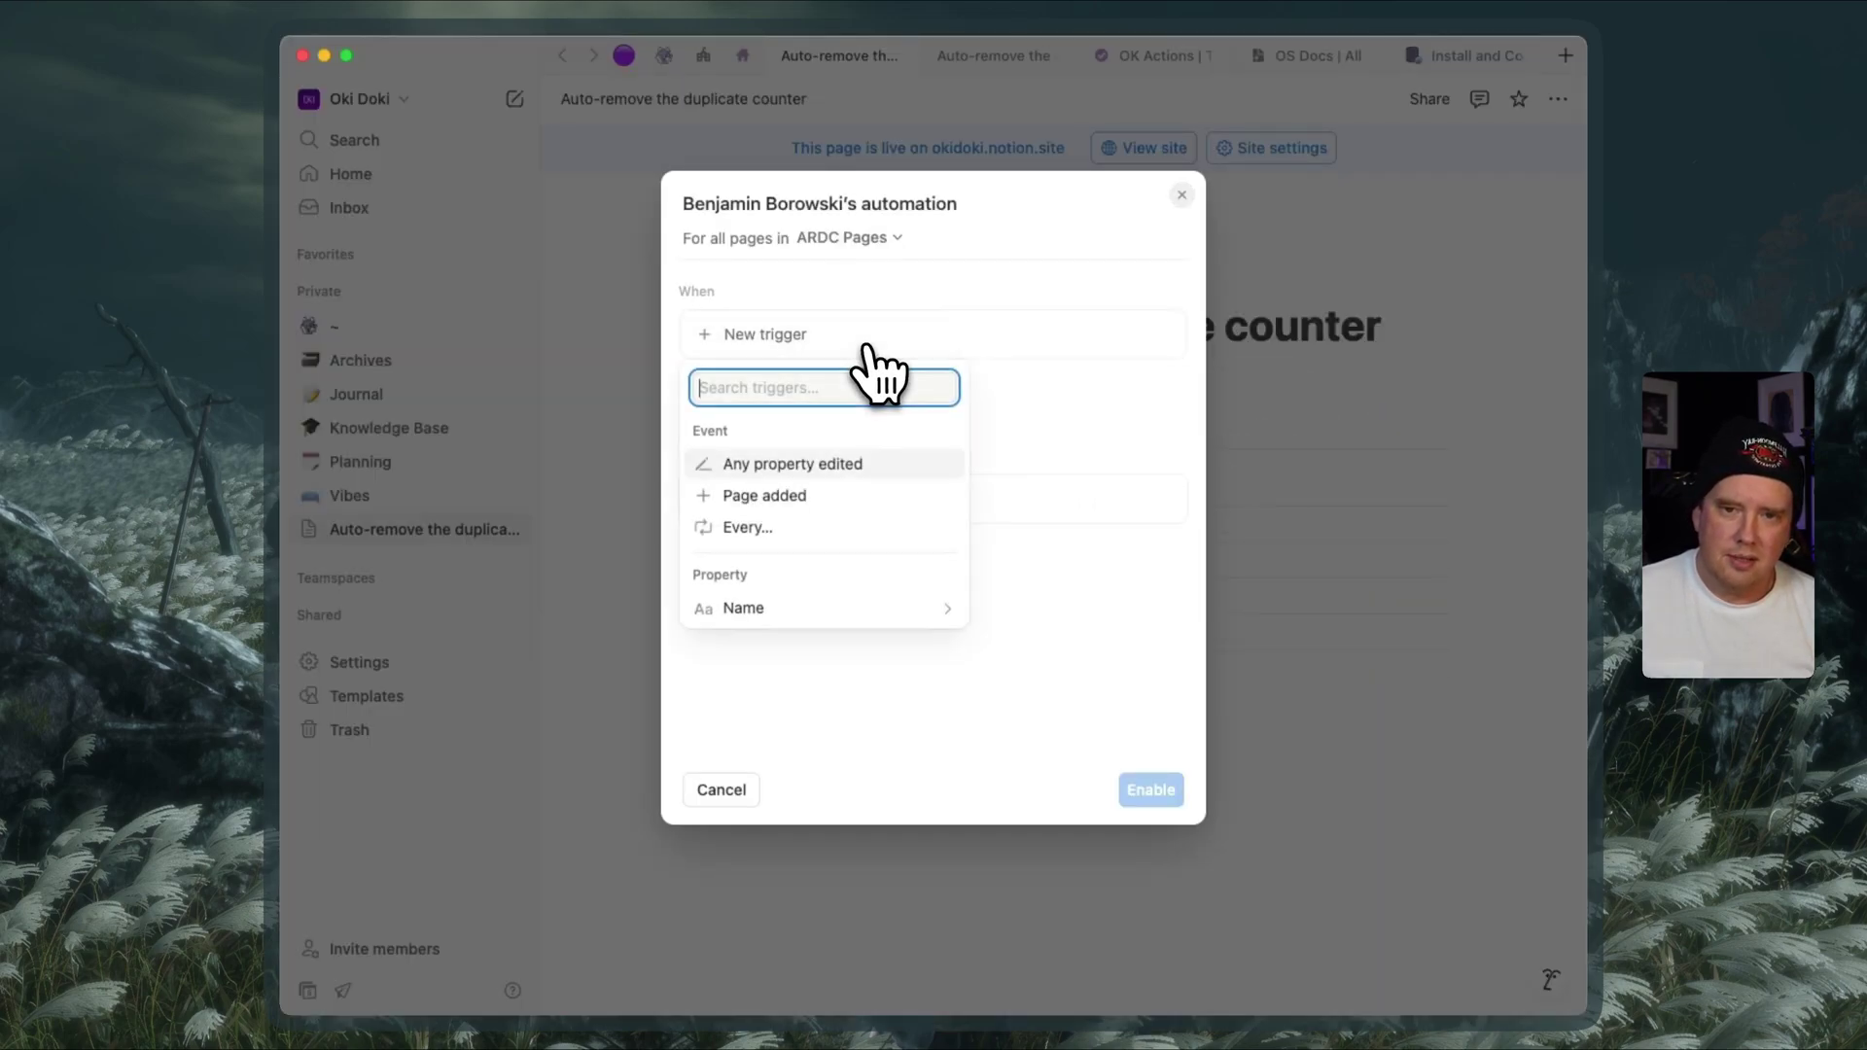
pyautogui.click(829, 501)
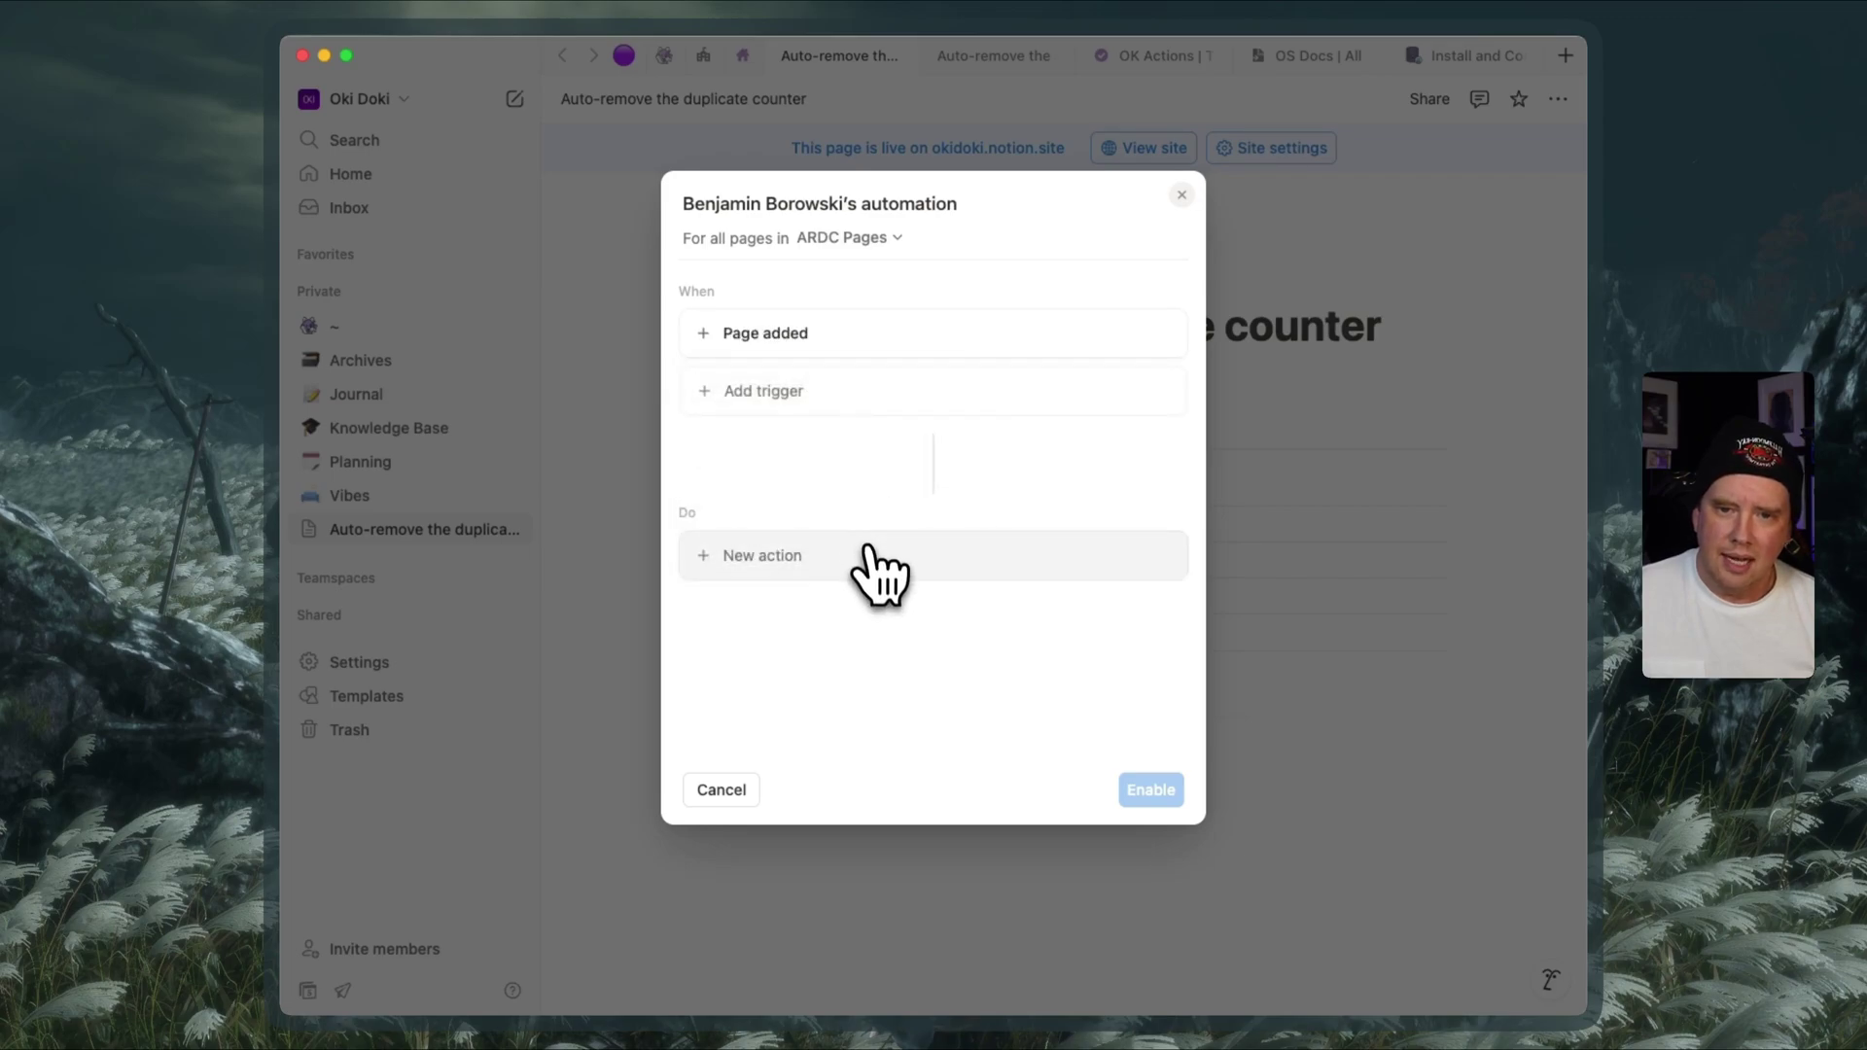
pyautogui.click(873, 569)
pyautogui.click(848, 654)
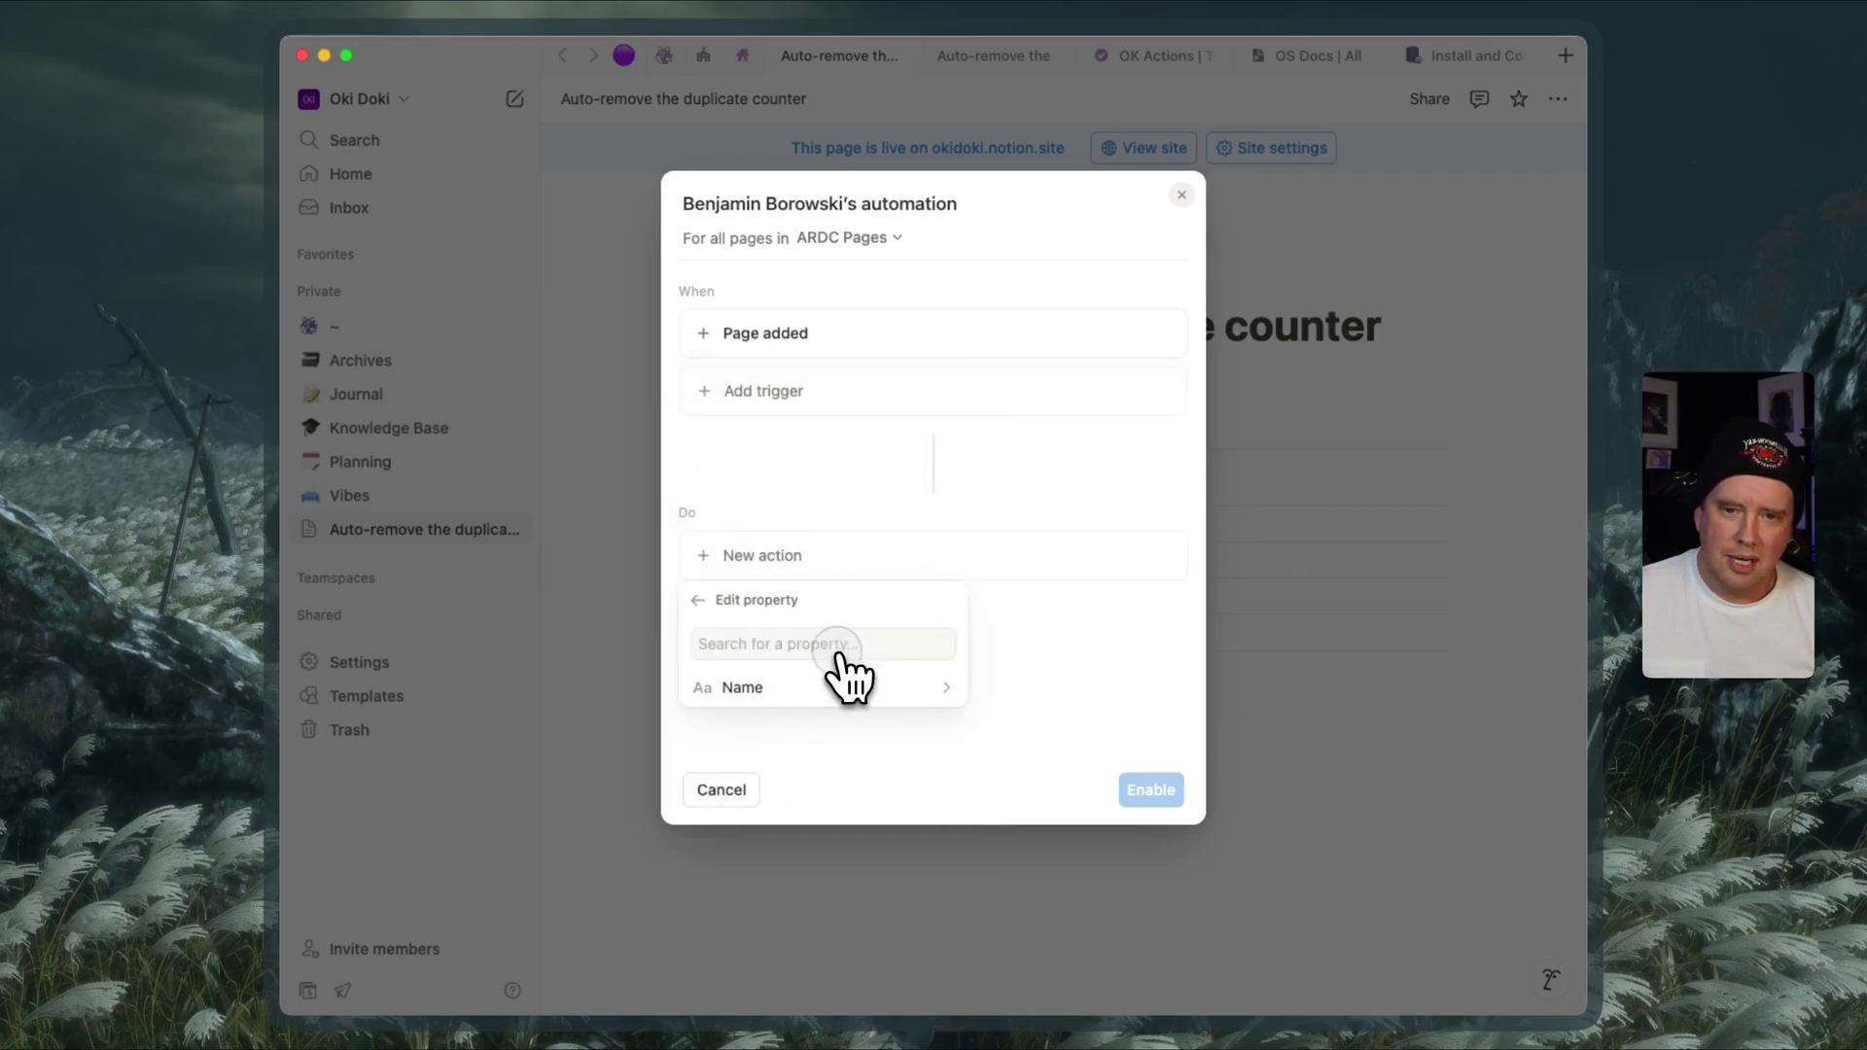
pyautogui.click(813, 690)
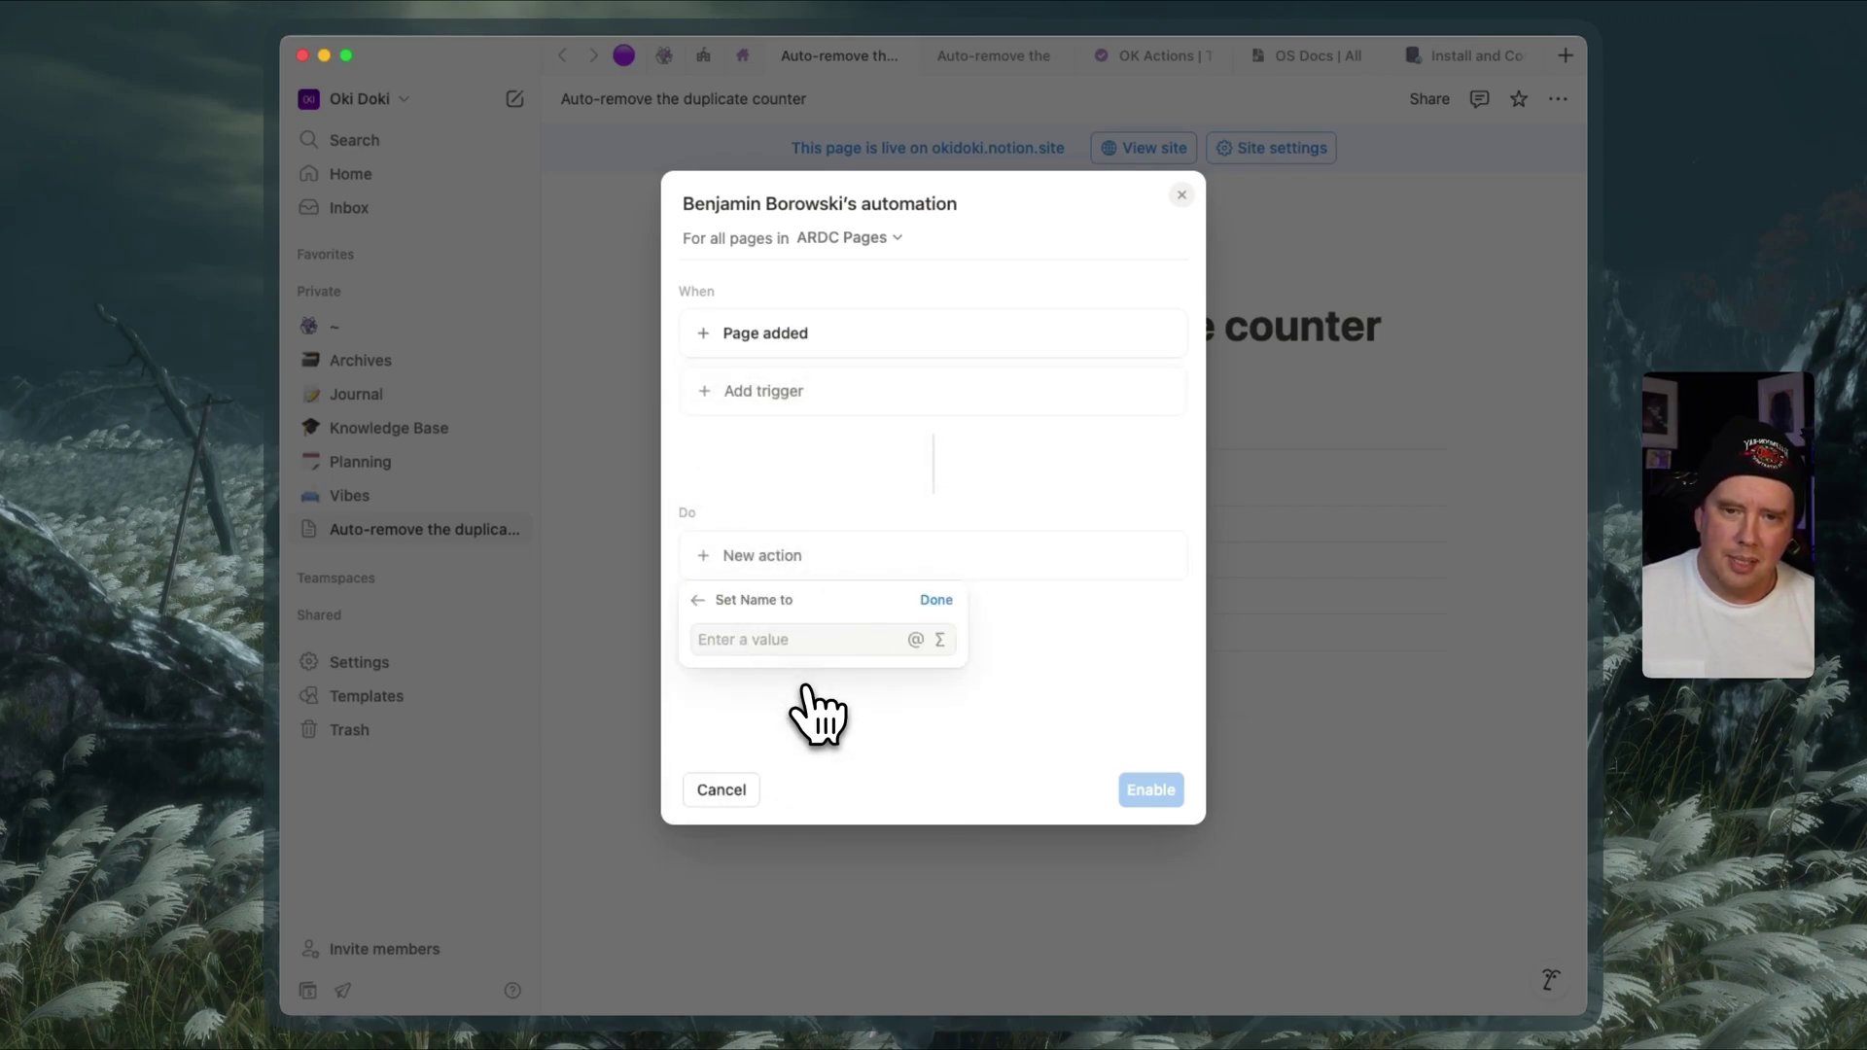
# Step: Set the Name value to the formula Trigger page.Name, save it, and reopen it
pyautogui.click(941, 640)
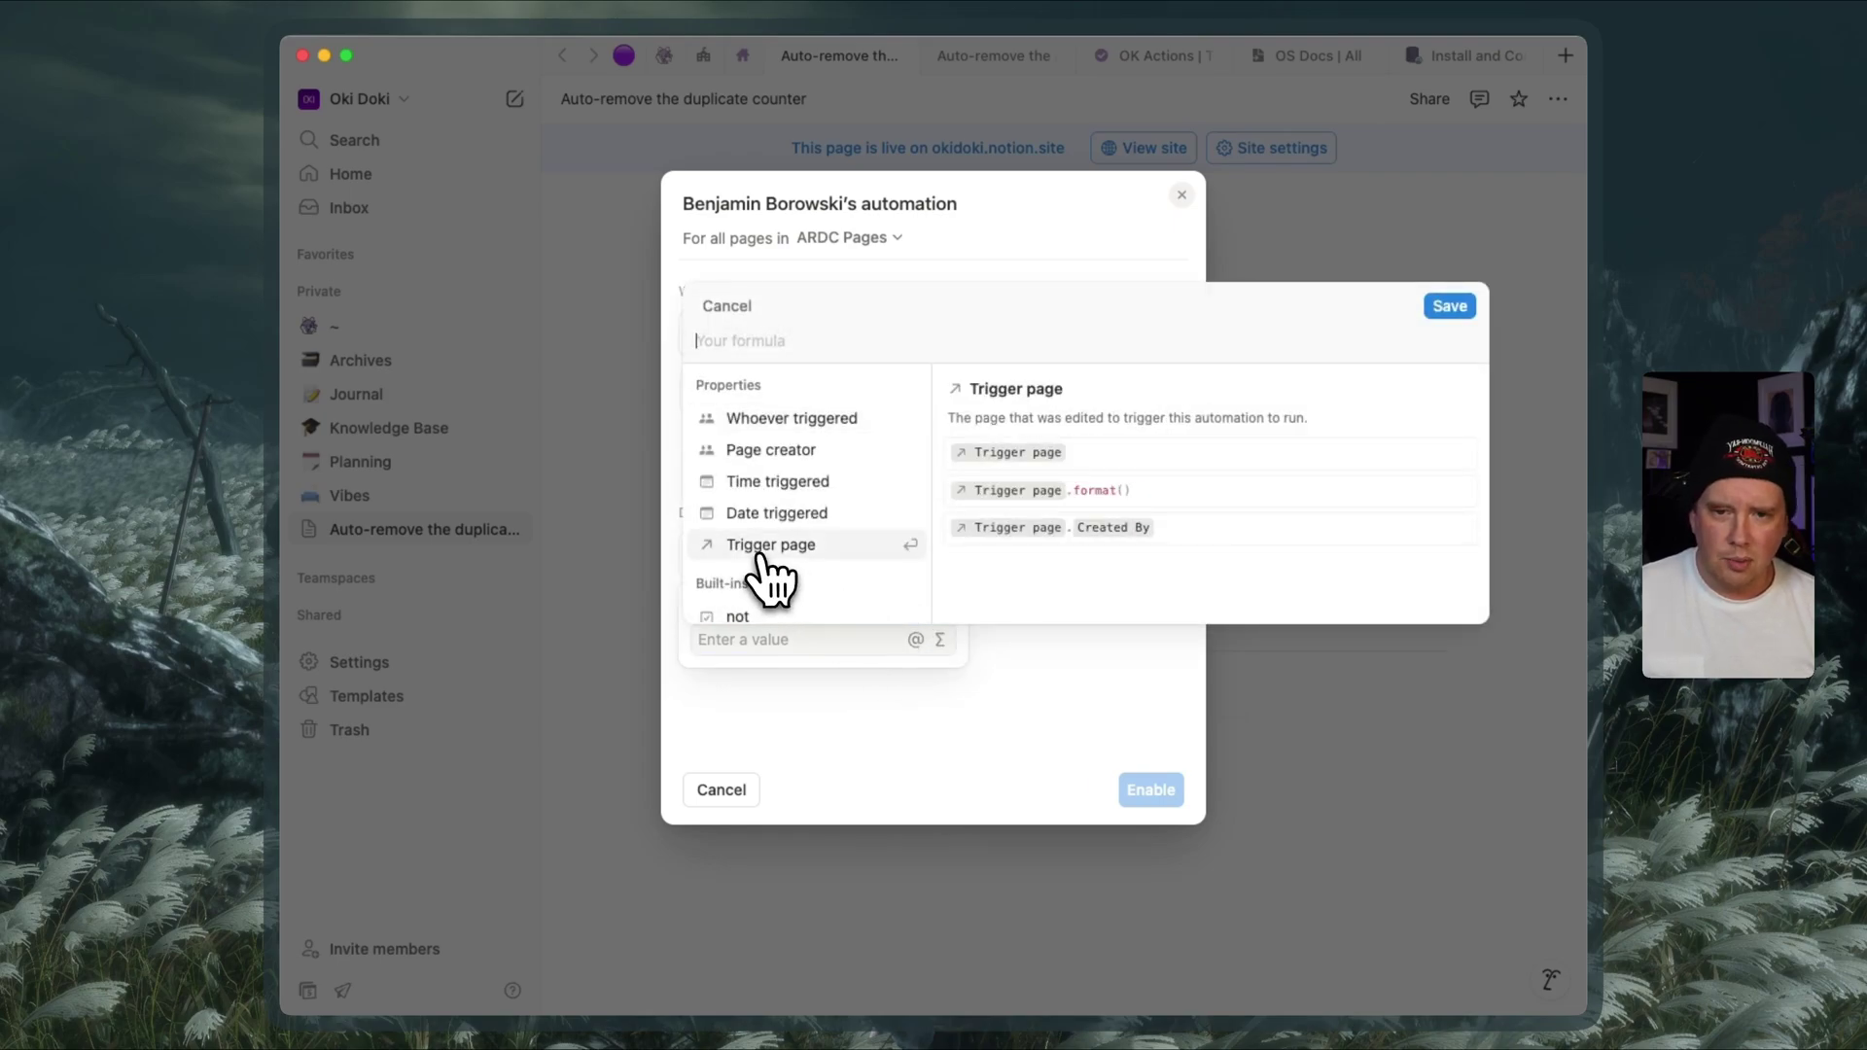
pyautogui.click(763, 543)
pyautogui.write('.Nam')
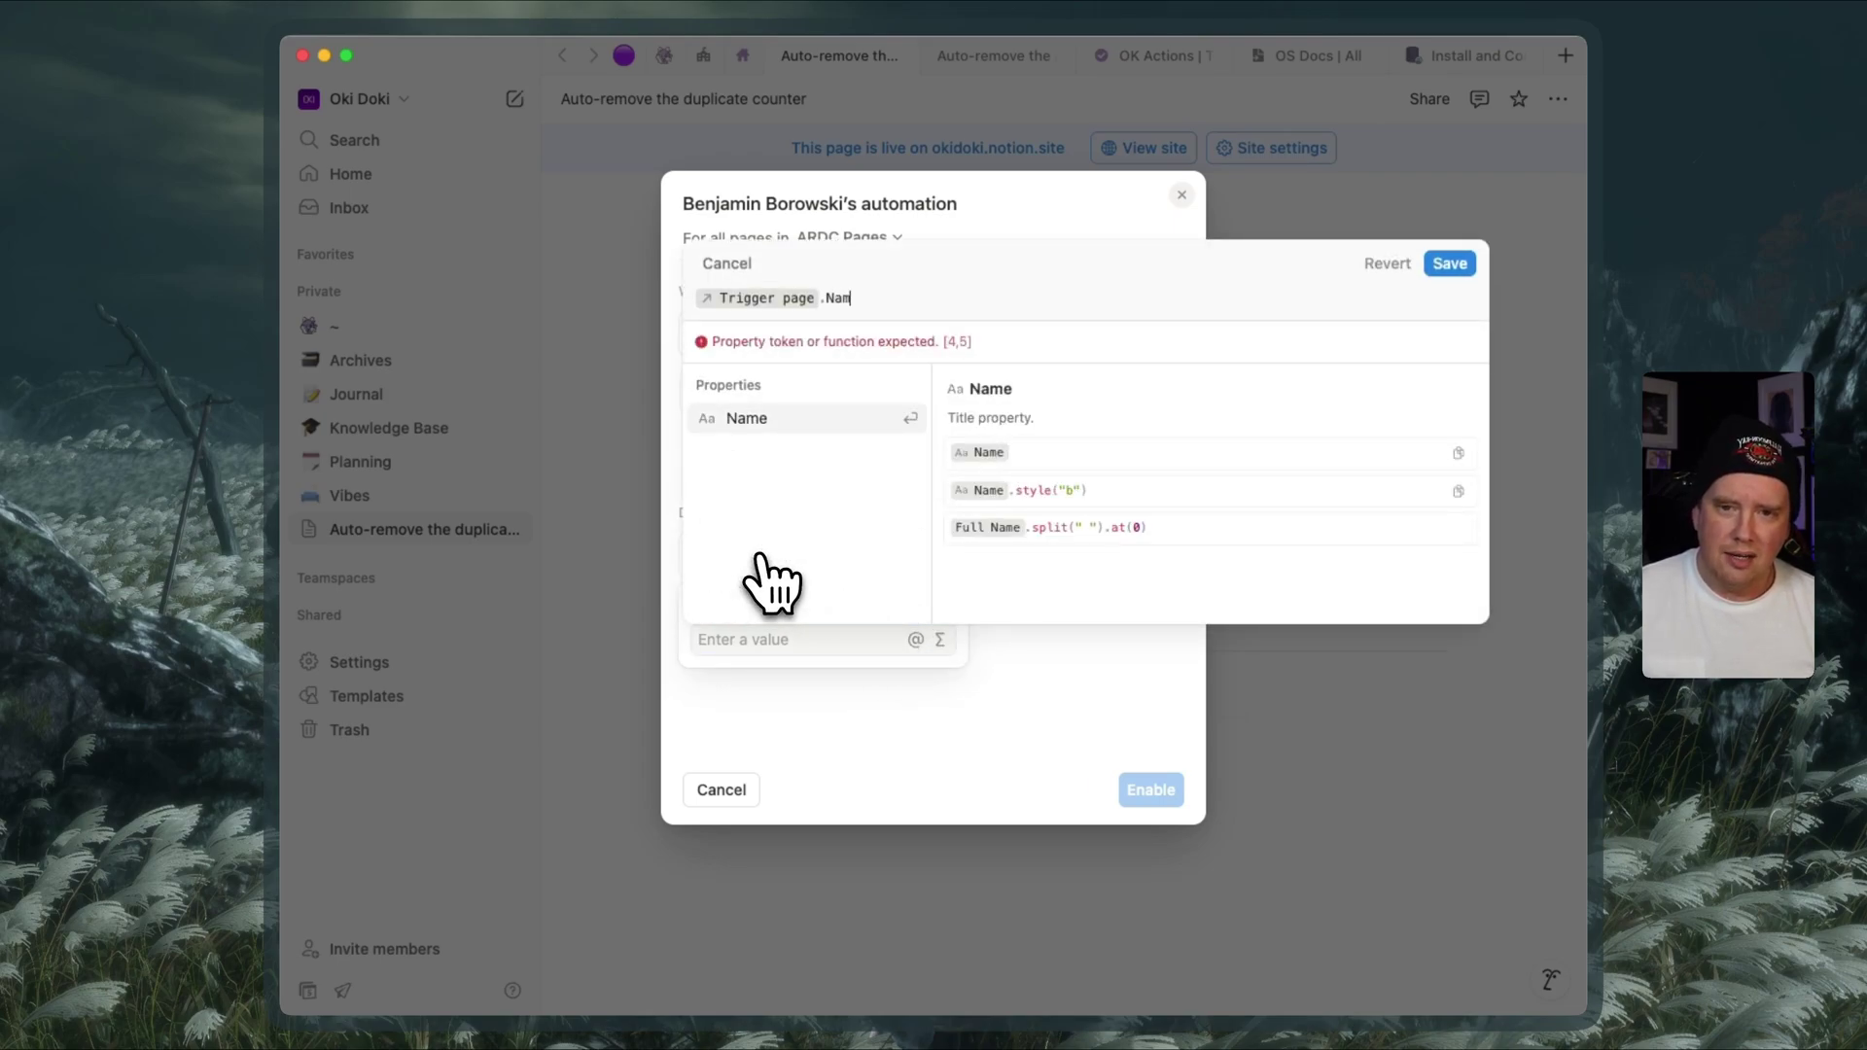
pyautogui.press('Return')
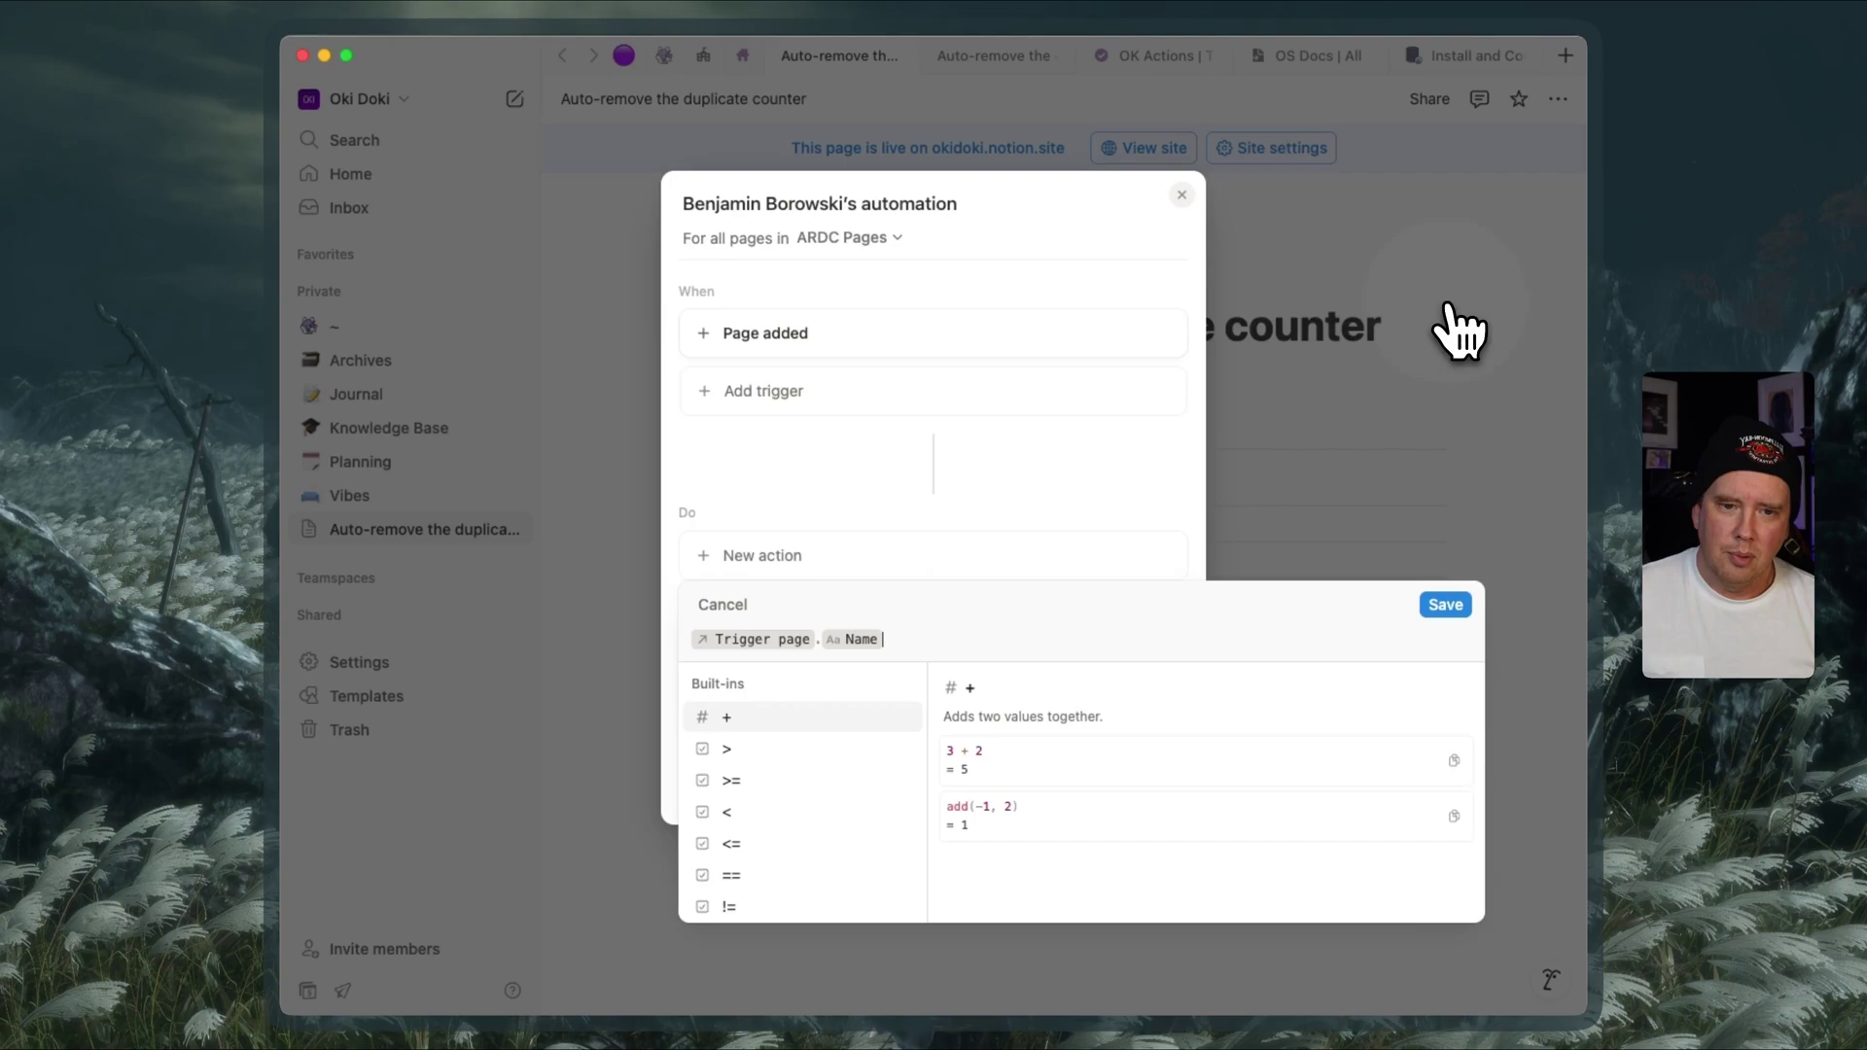
pyautogui.click(1447, 605)
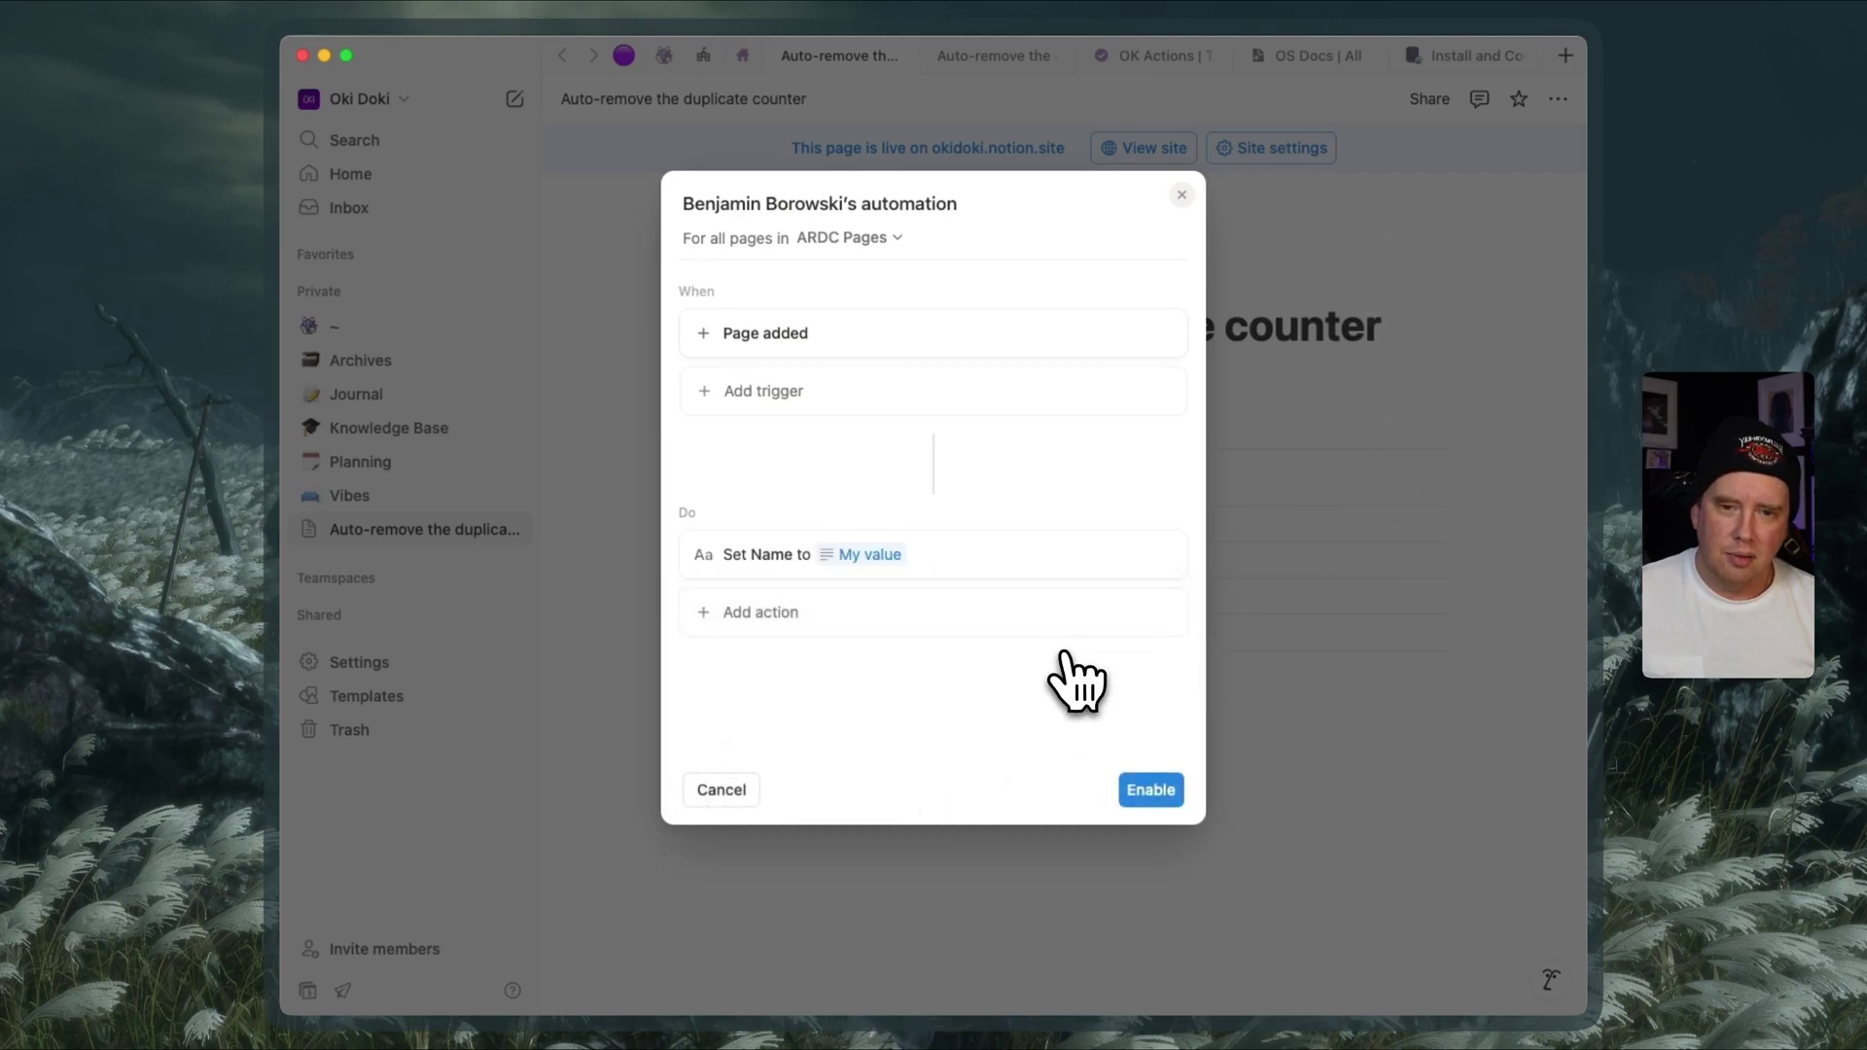
pyautogui.click(880, 556)
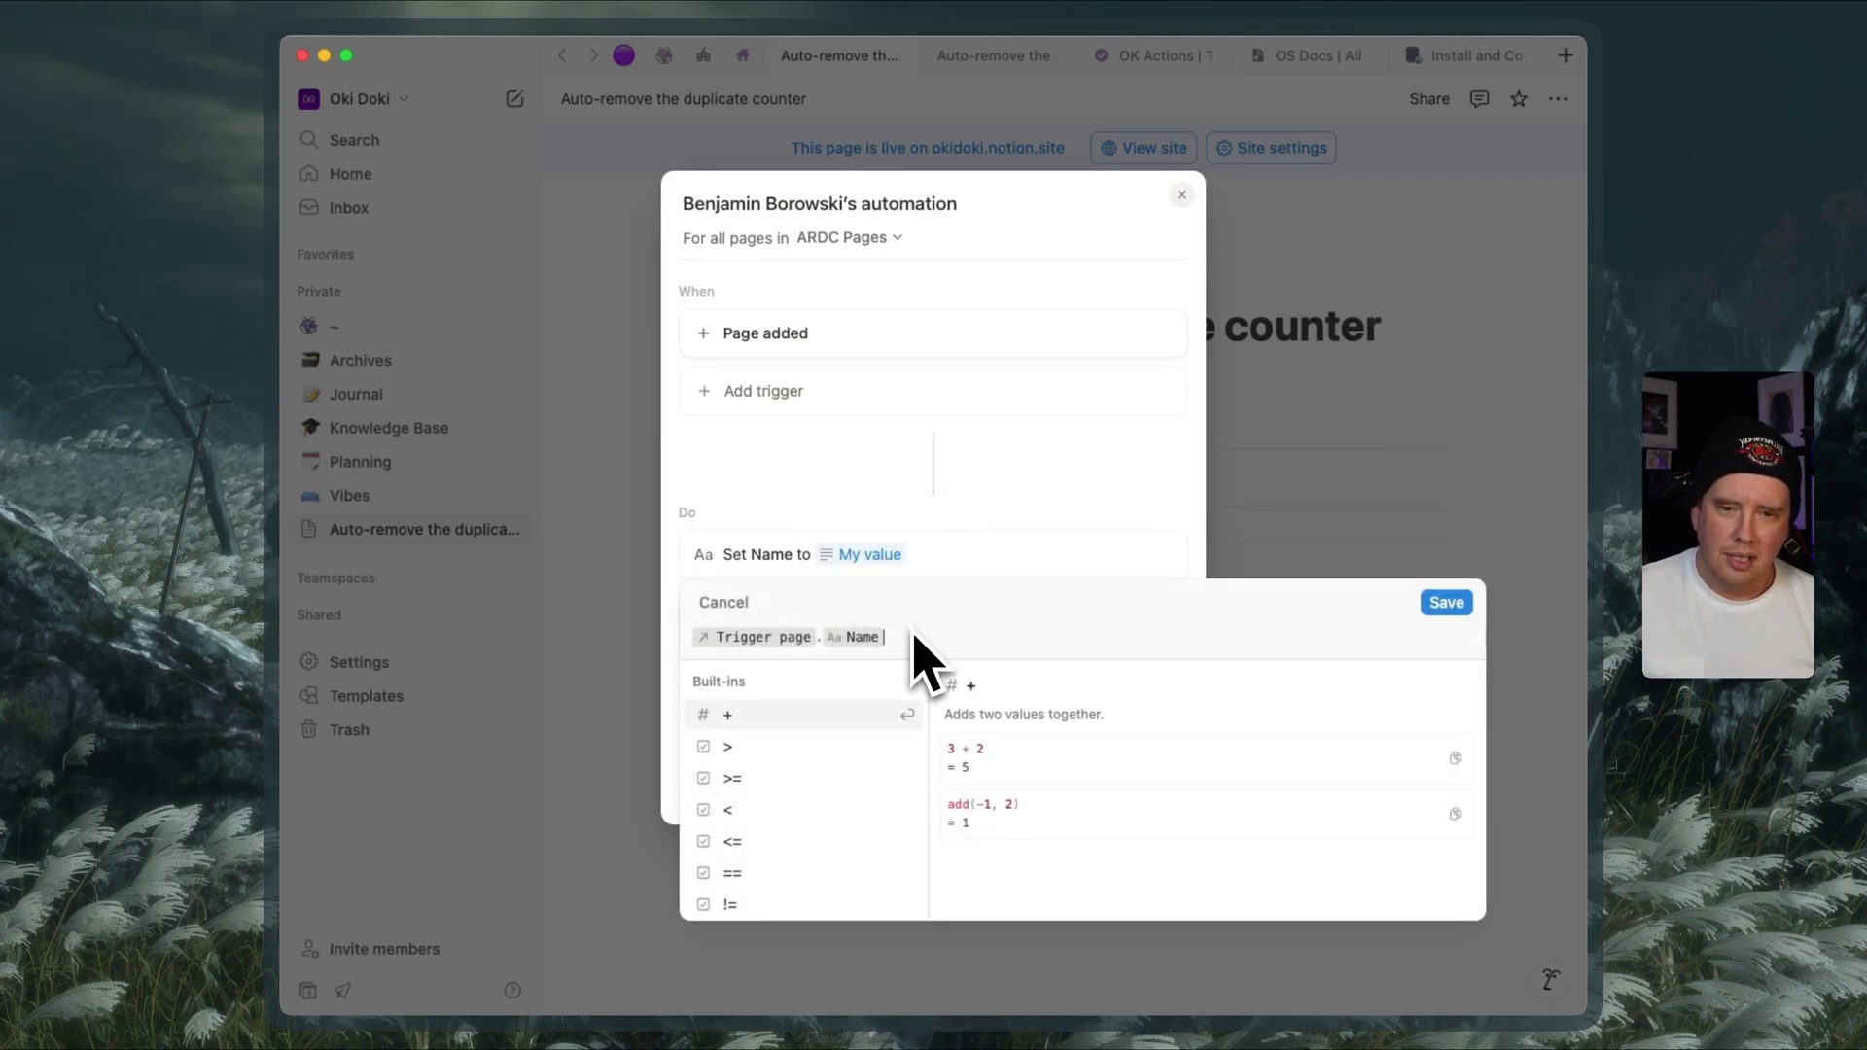
# Step: Append .re to Trigger page.Name to list replace() and replaceAll()
pyautogui.write('.re')
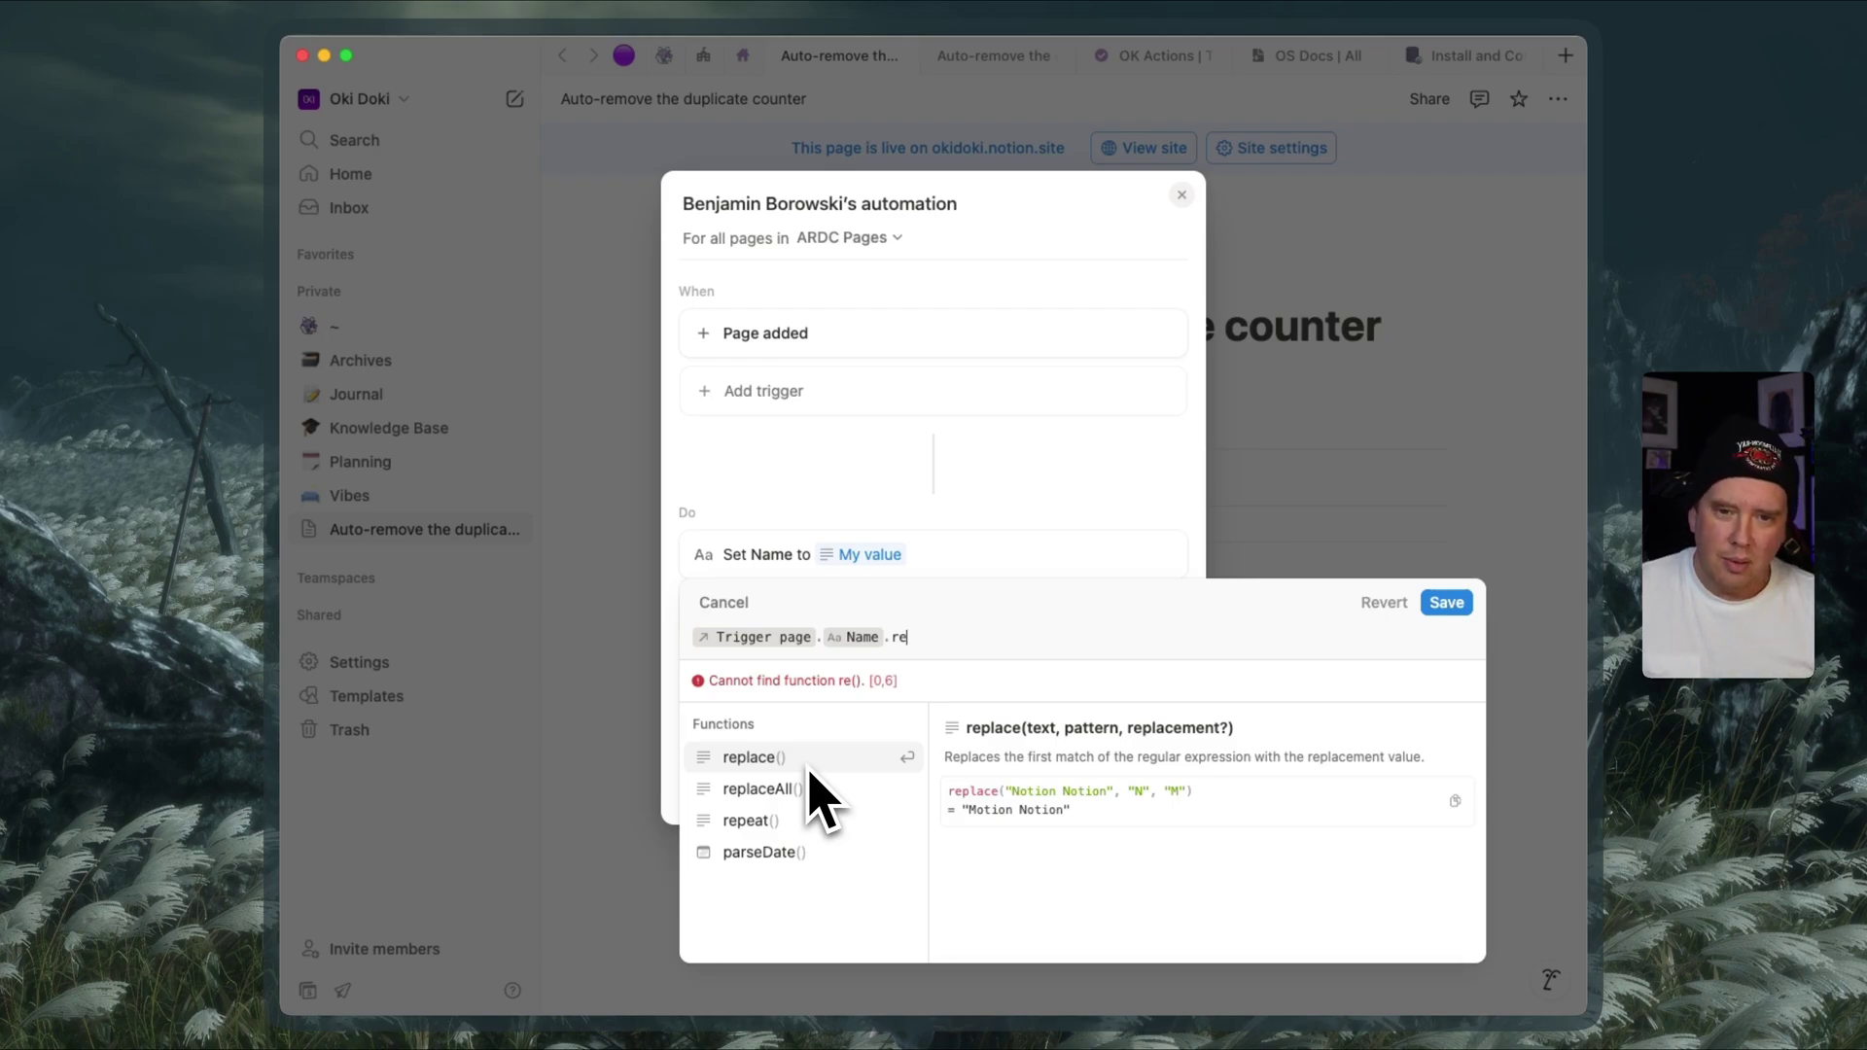
# Step: Insert replace() with empty quotes after Trigger page.Name and view its help
pyautogui.write('pl')
pyautogui.press('Return')
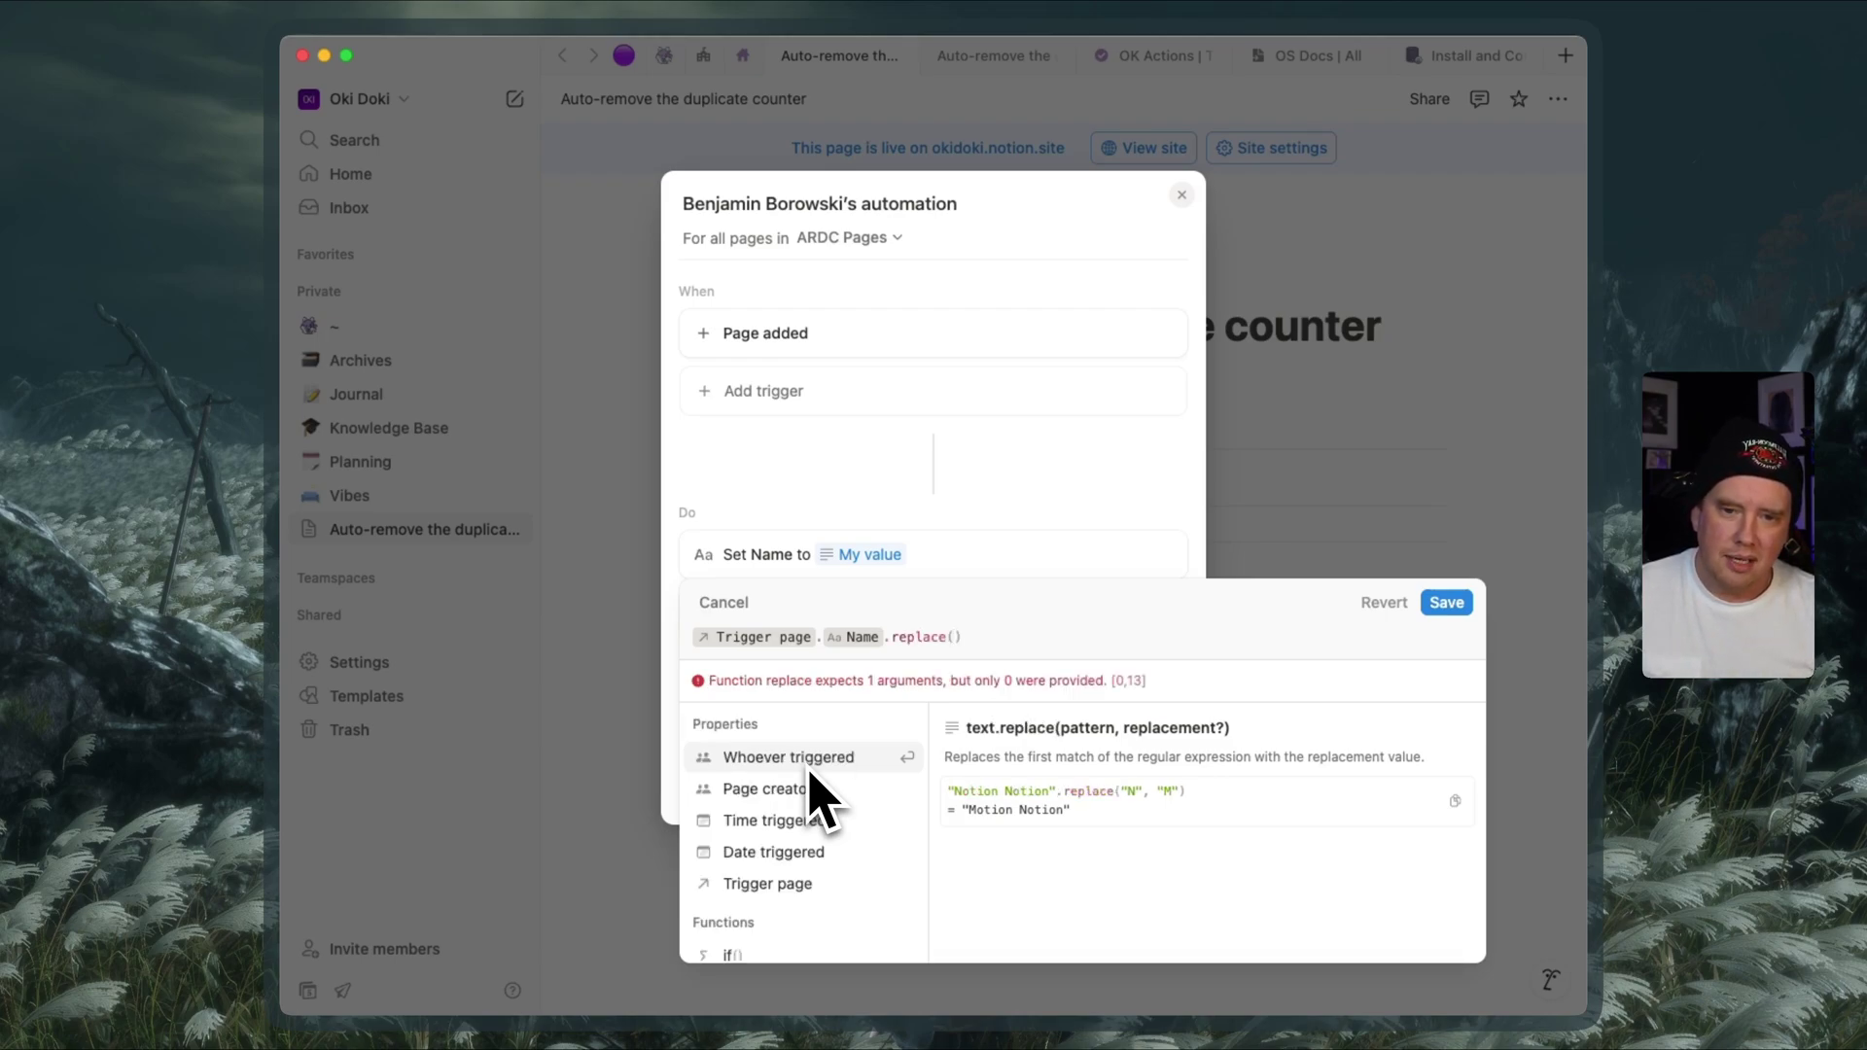
pyautogui.write('""')
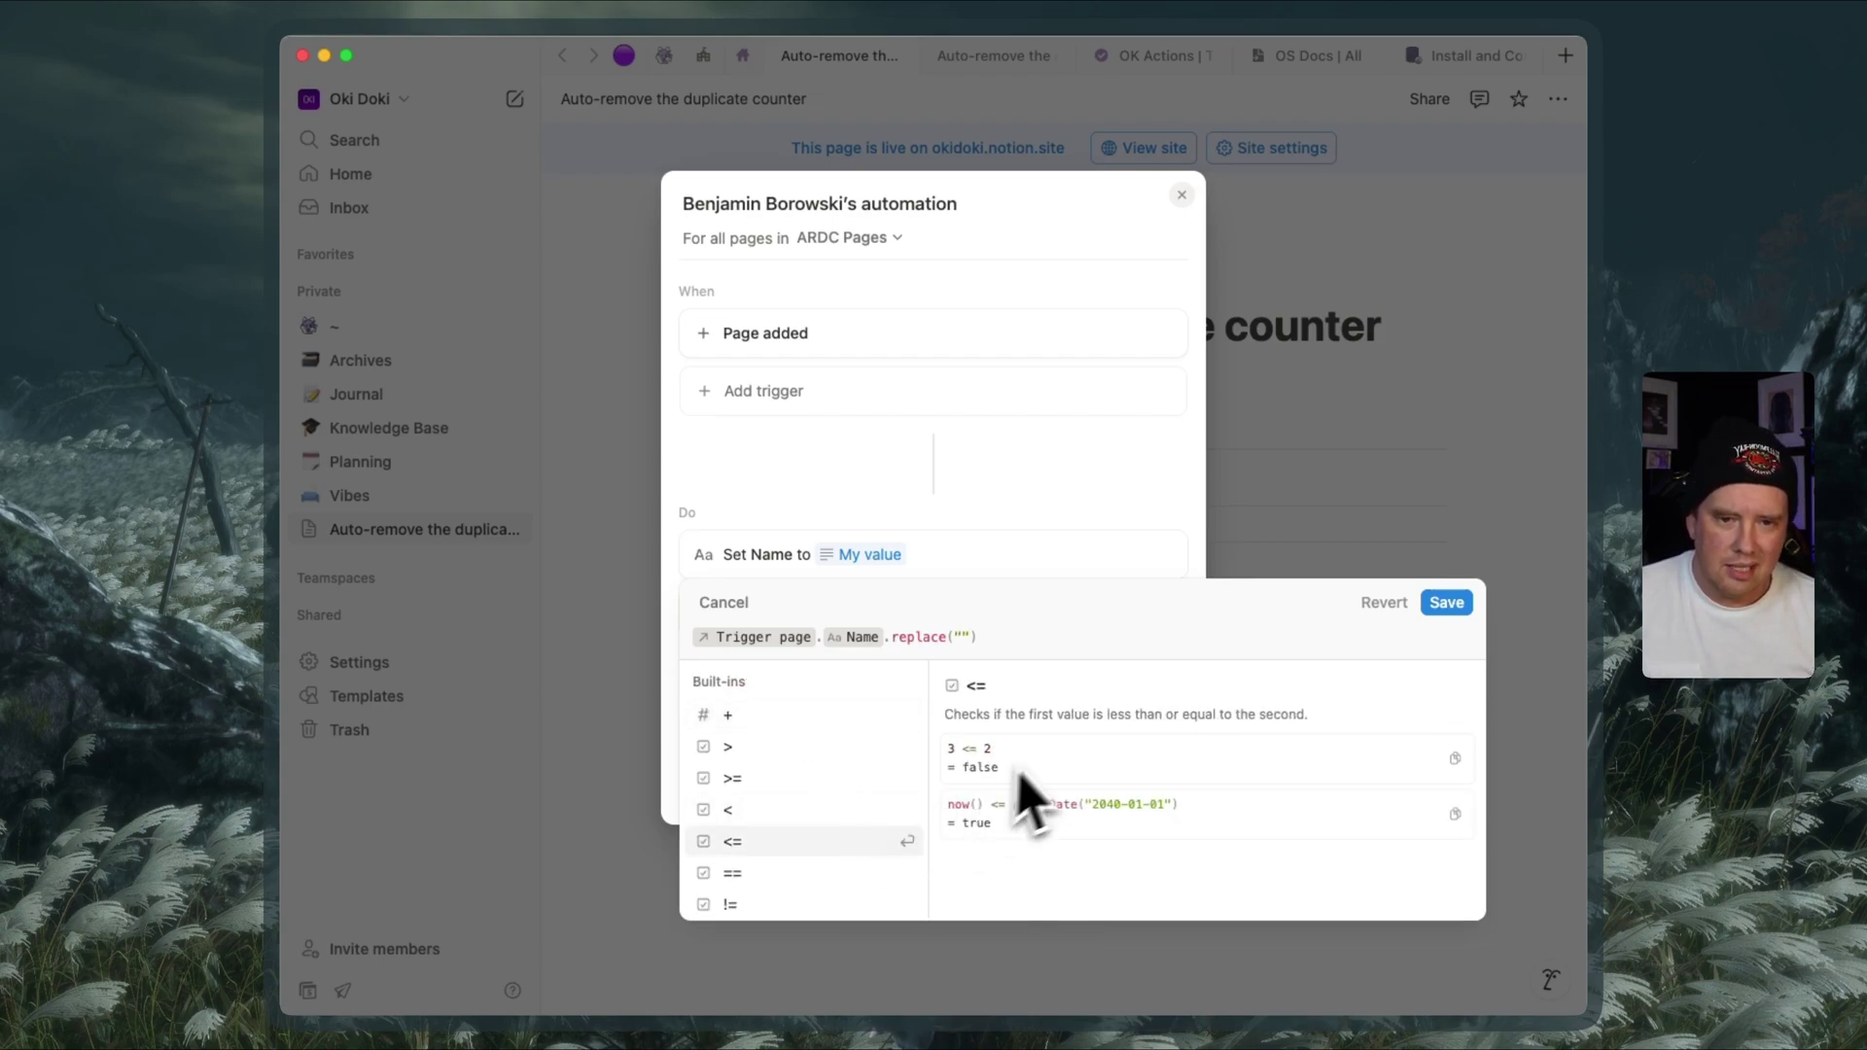
pyautogui.click(949, 637)
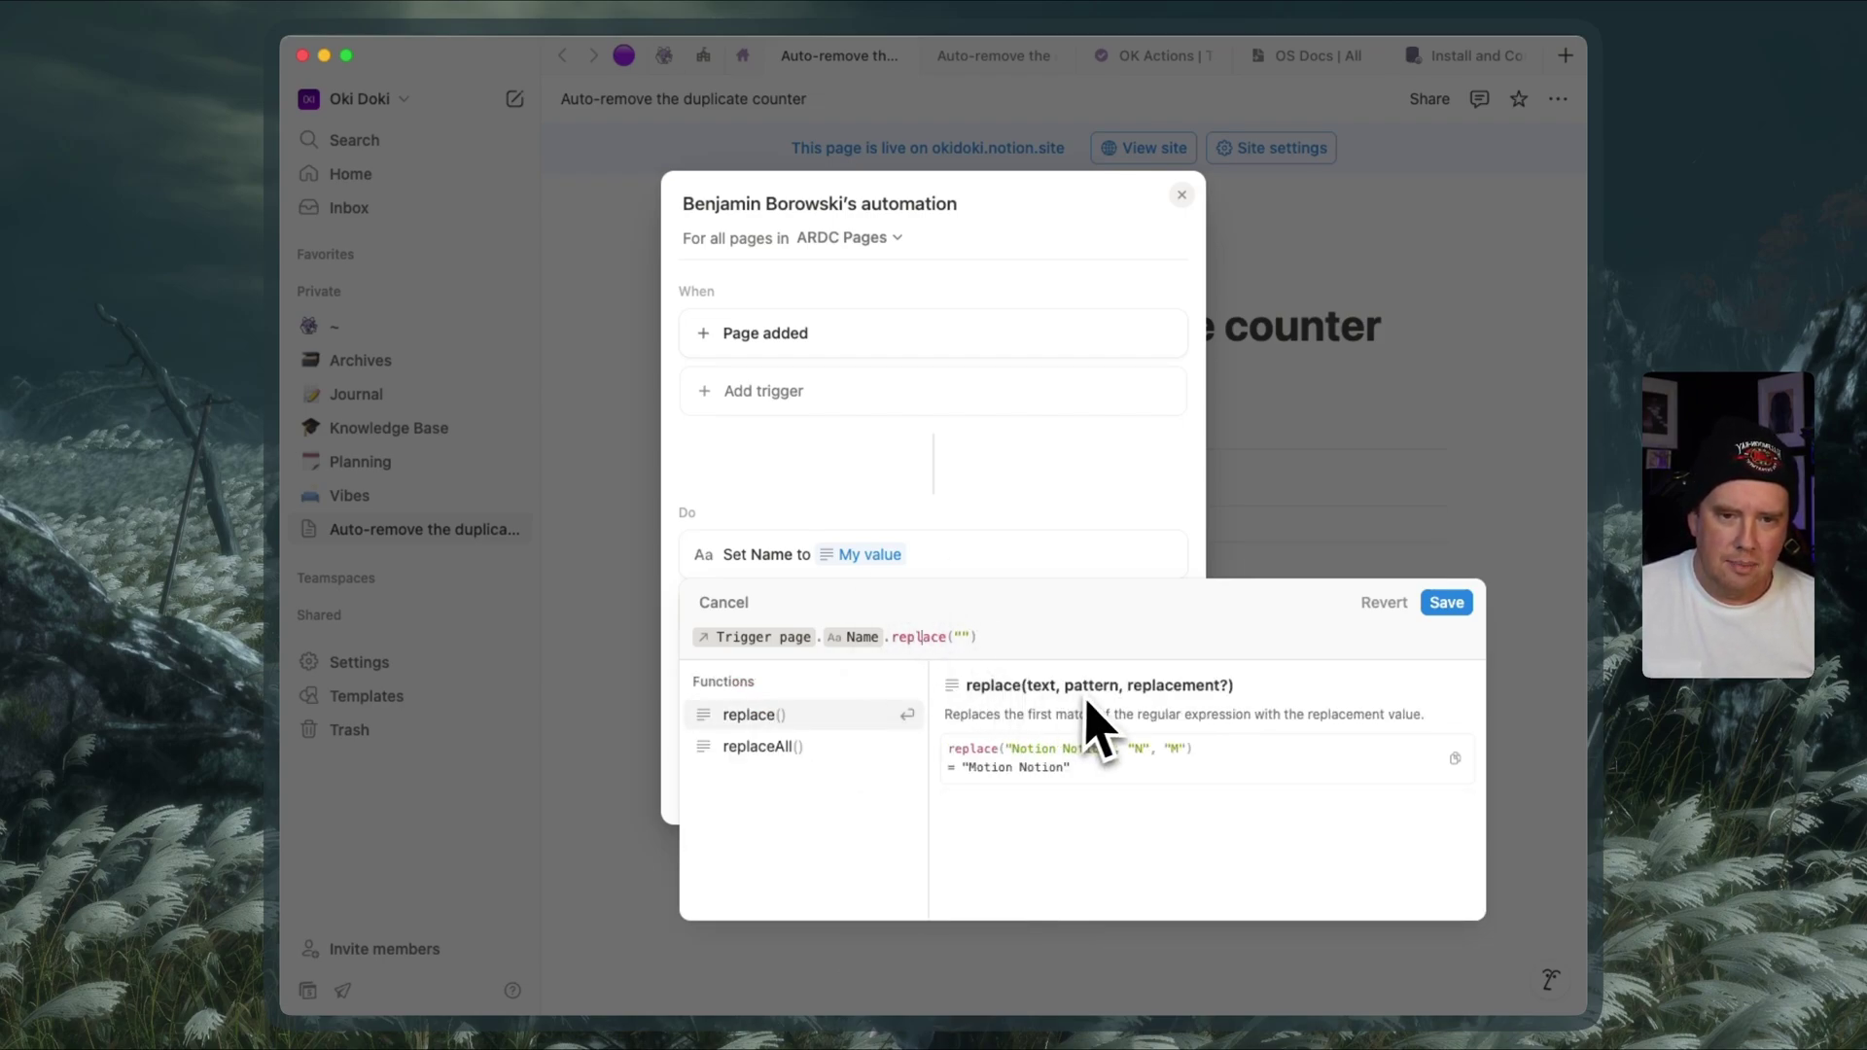
# Step: Type the pattern \s\( inside the replace quotes, removing the stray space
pyautogui.click(968, 642)
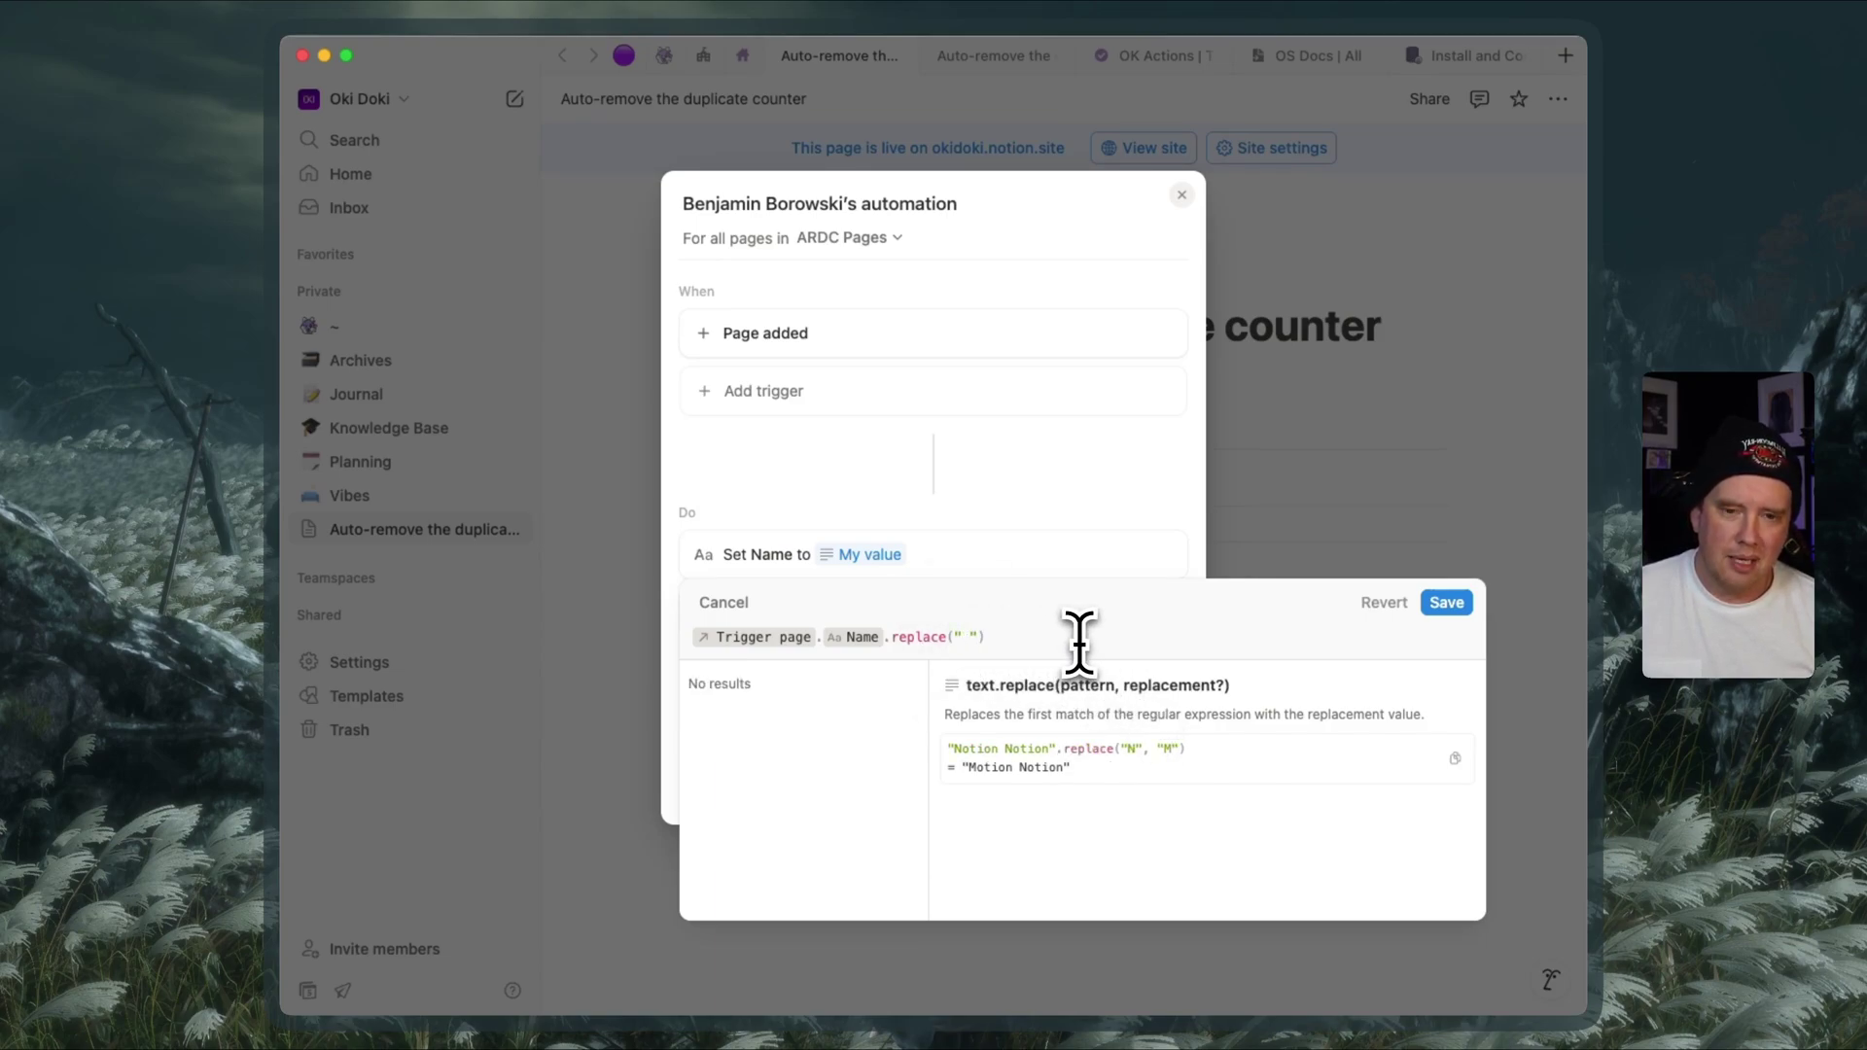
pyautogui.press('BackSpace')
pyautogui.write('\\')
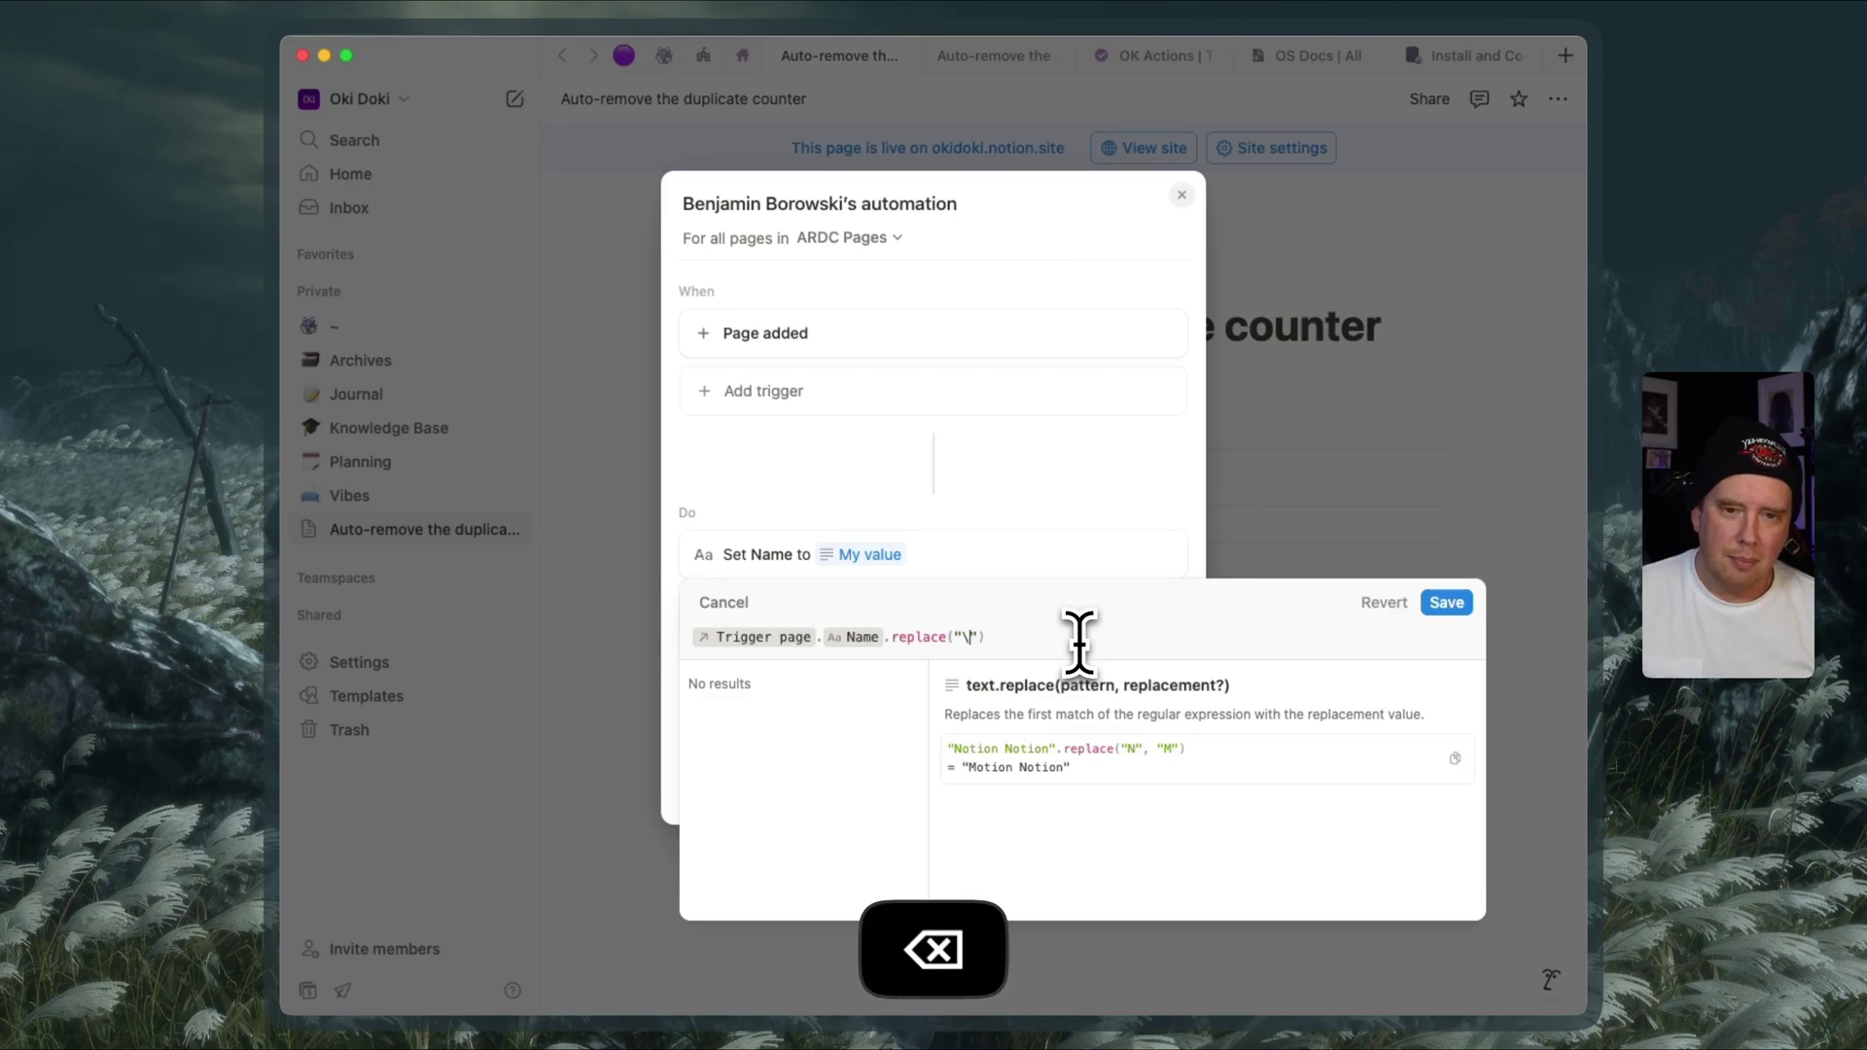
pyautogui.write('s')
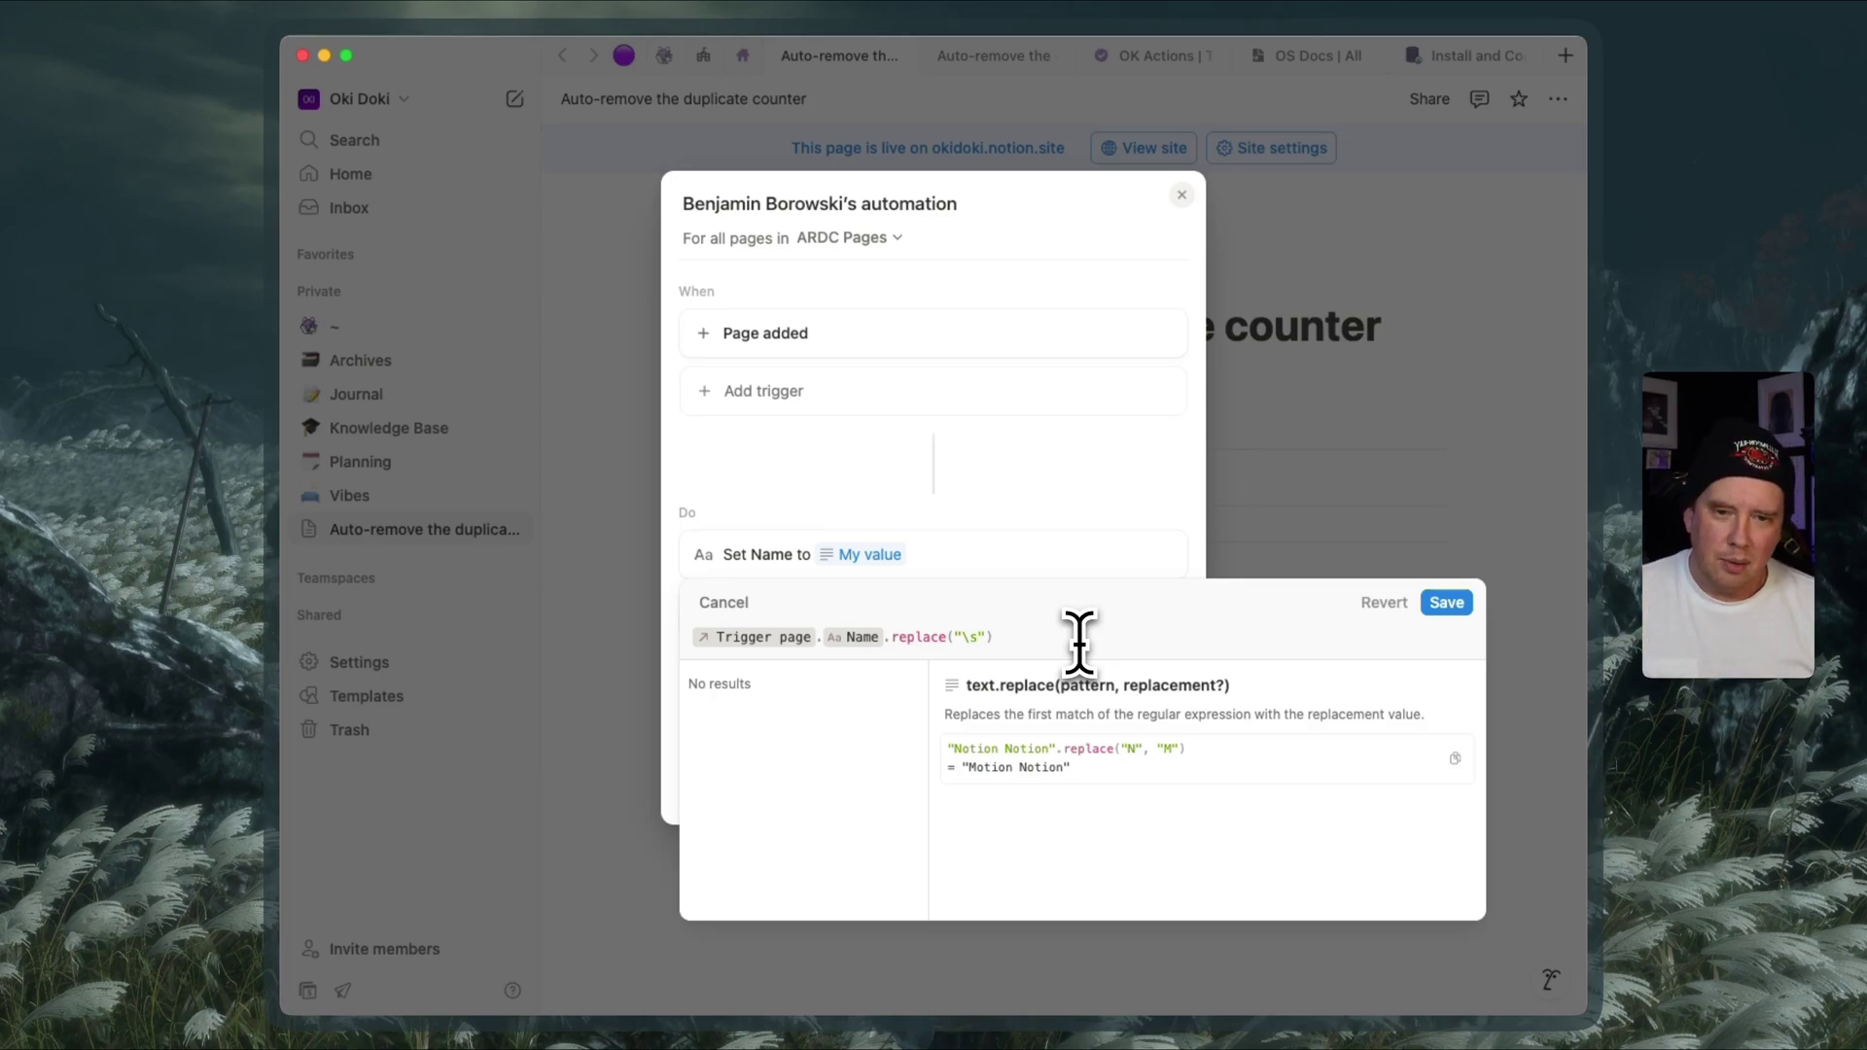
pyautogui.write('\\(')
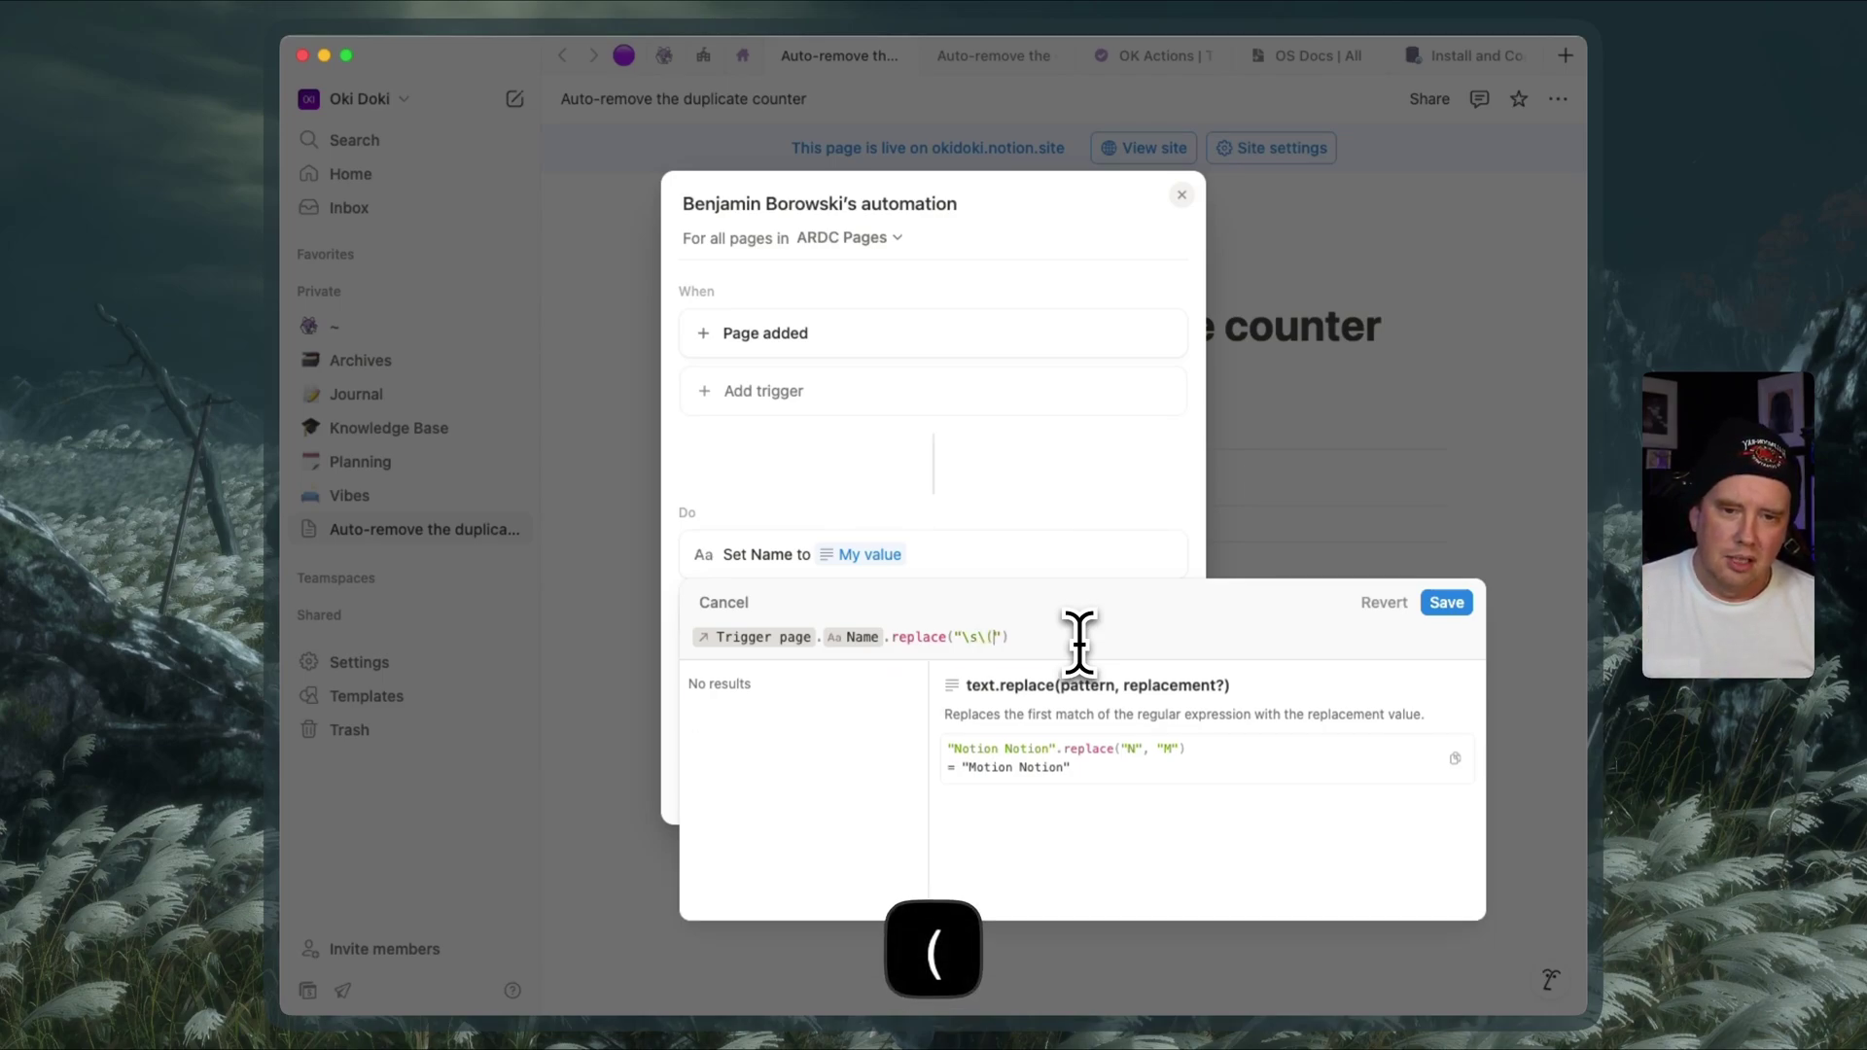
pyautogui.press('Left')
pyautogui.press('Right')
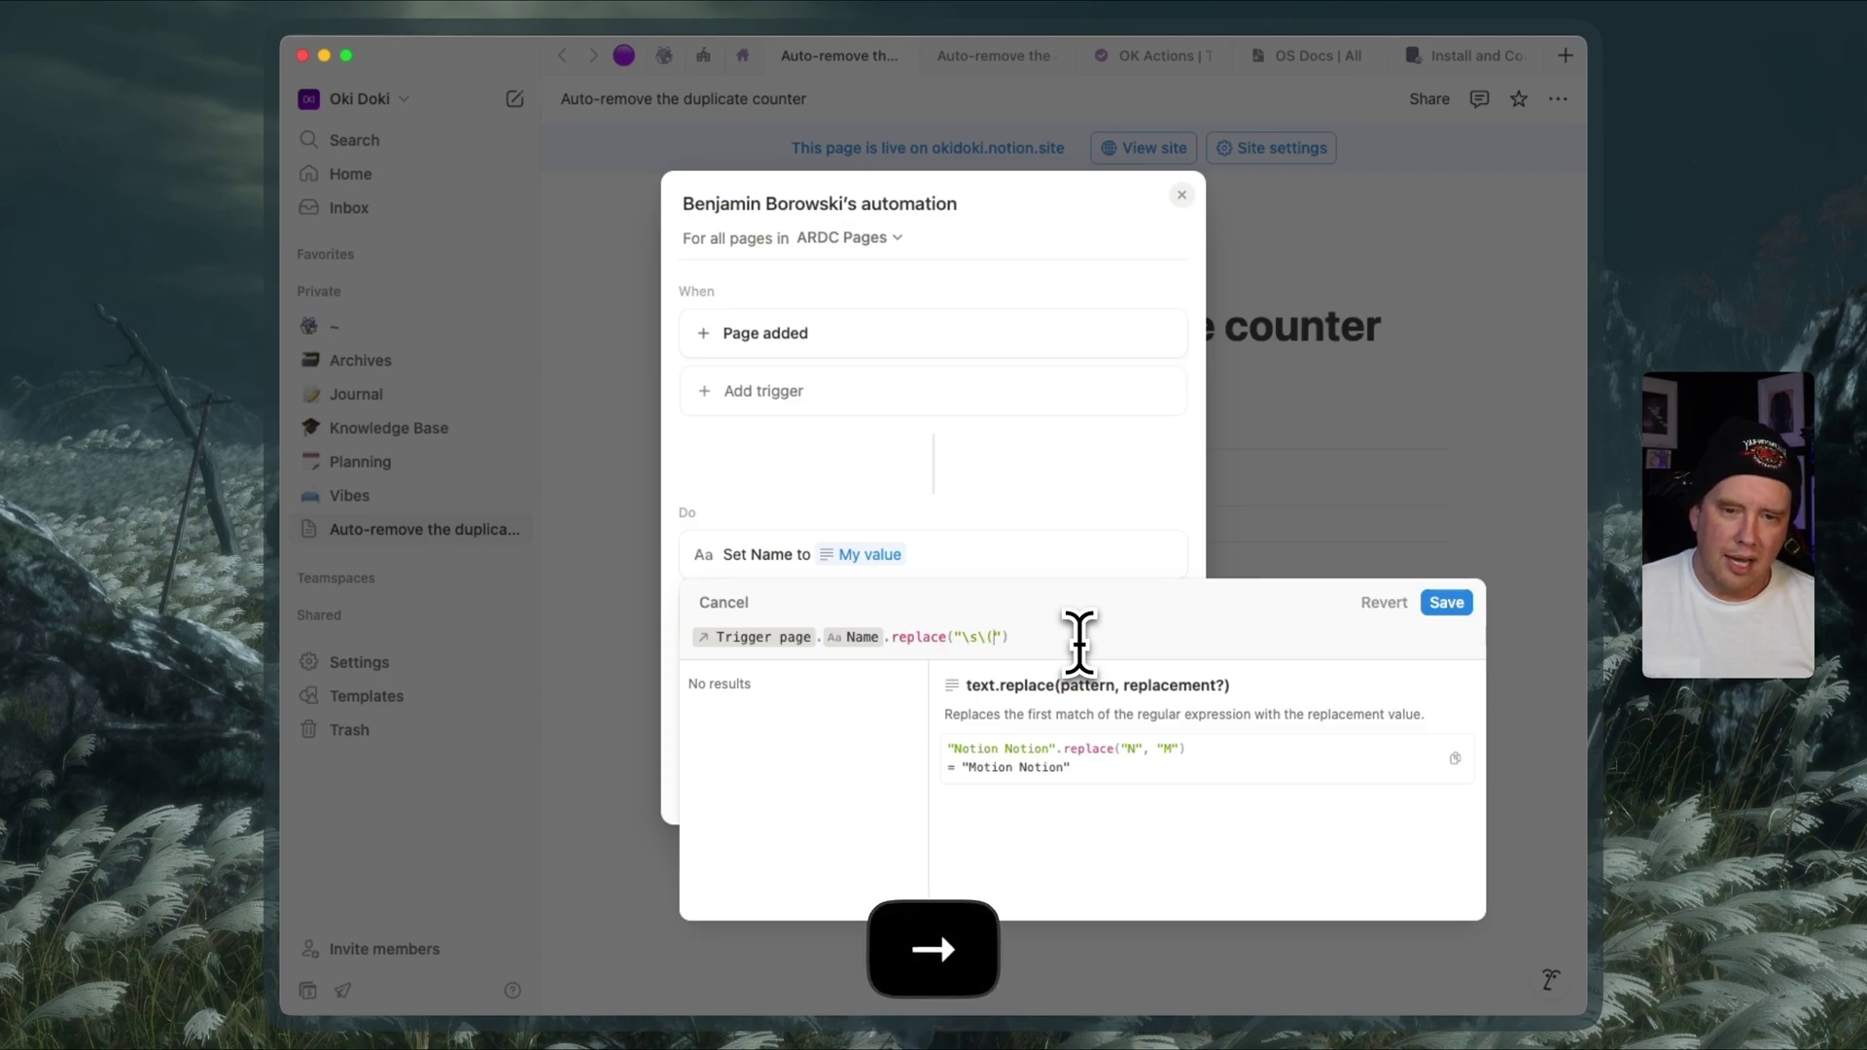
pyautogui.hotkey('shift', 'Left')
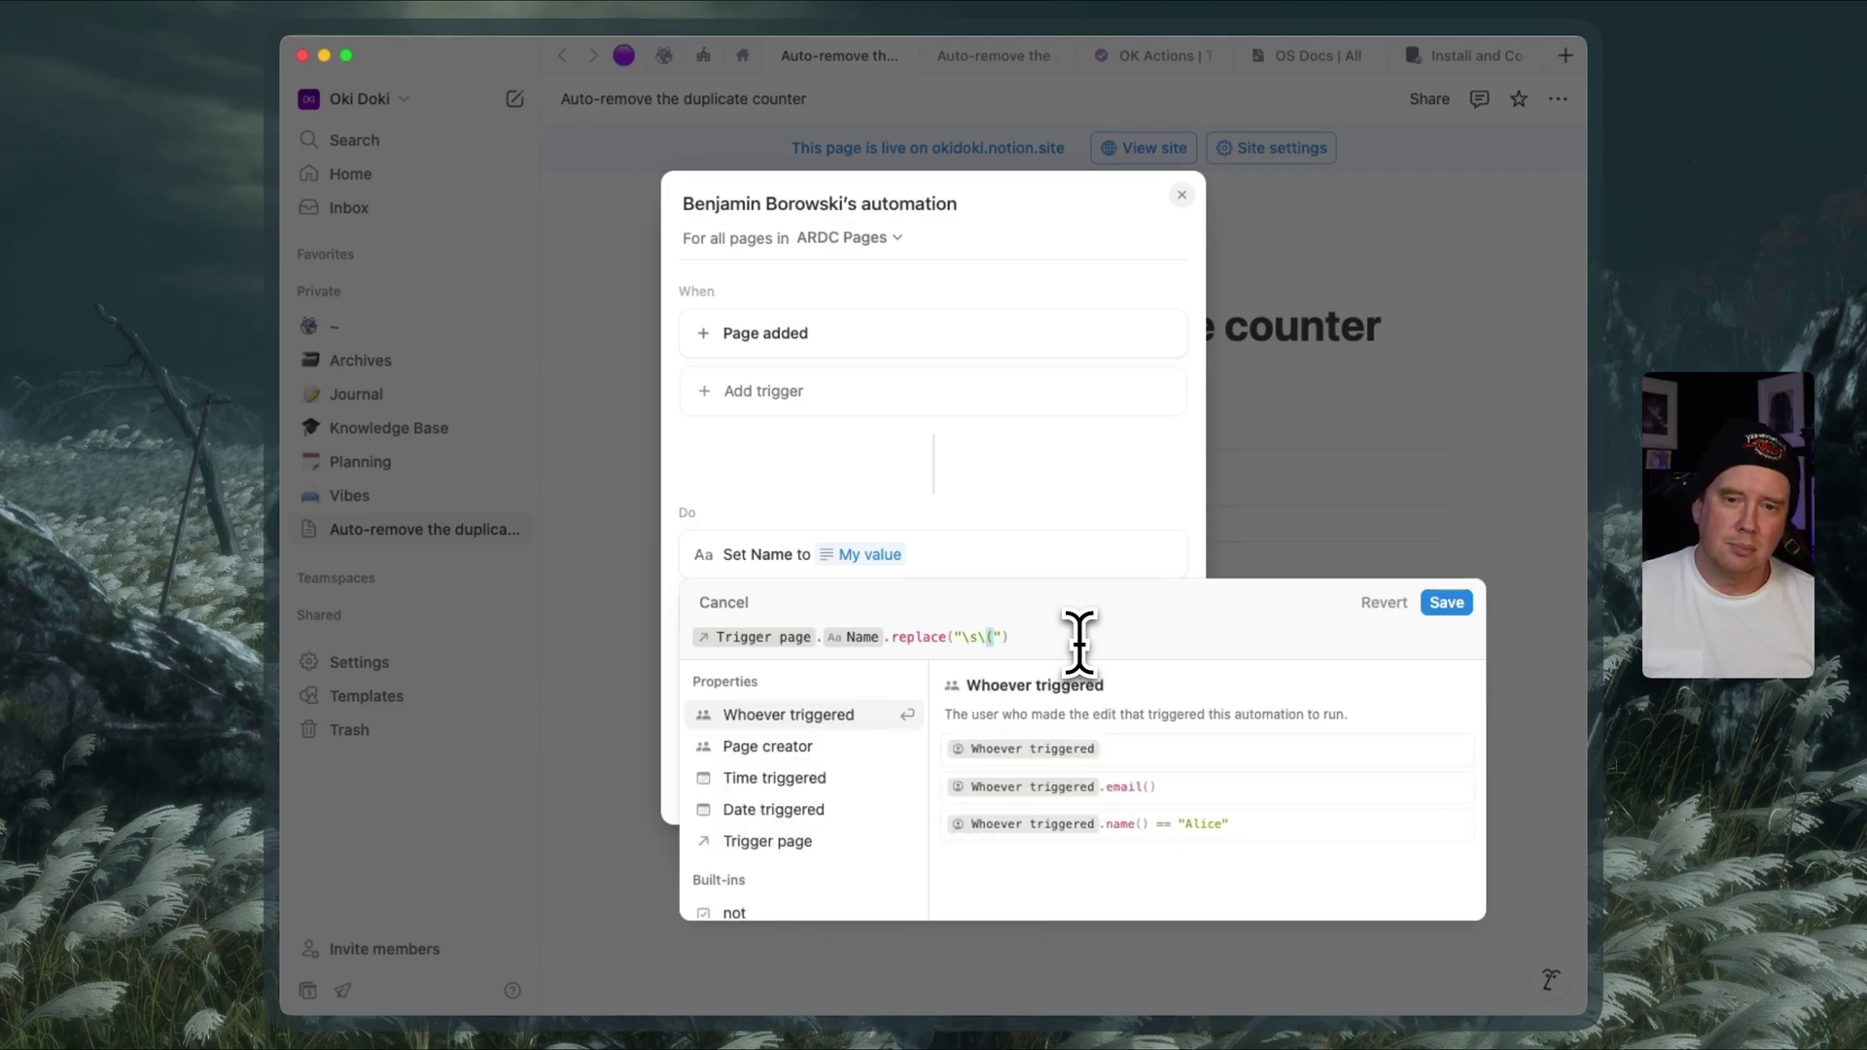
pyautogui.click(984, 637)
pyautogui.click(988, 637)
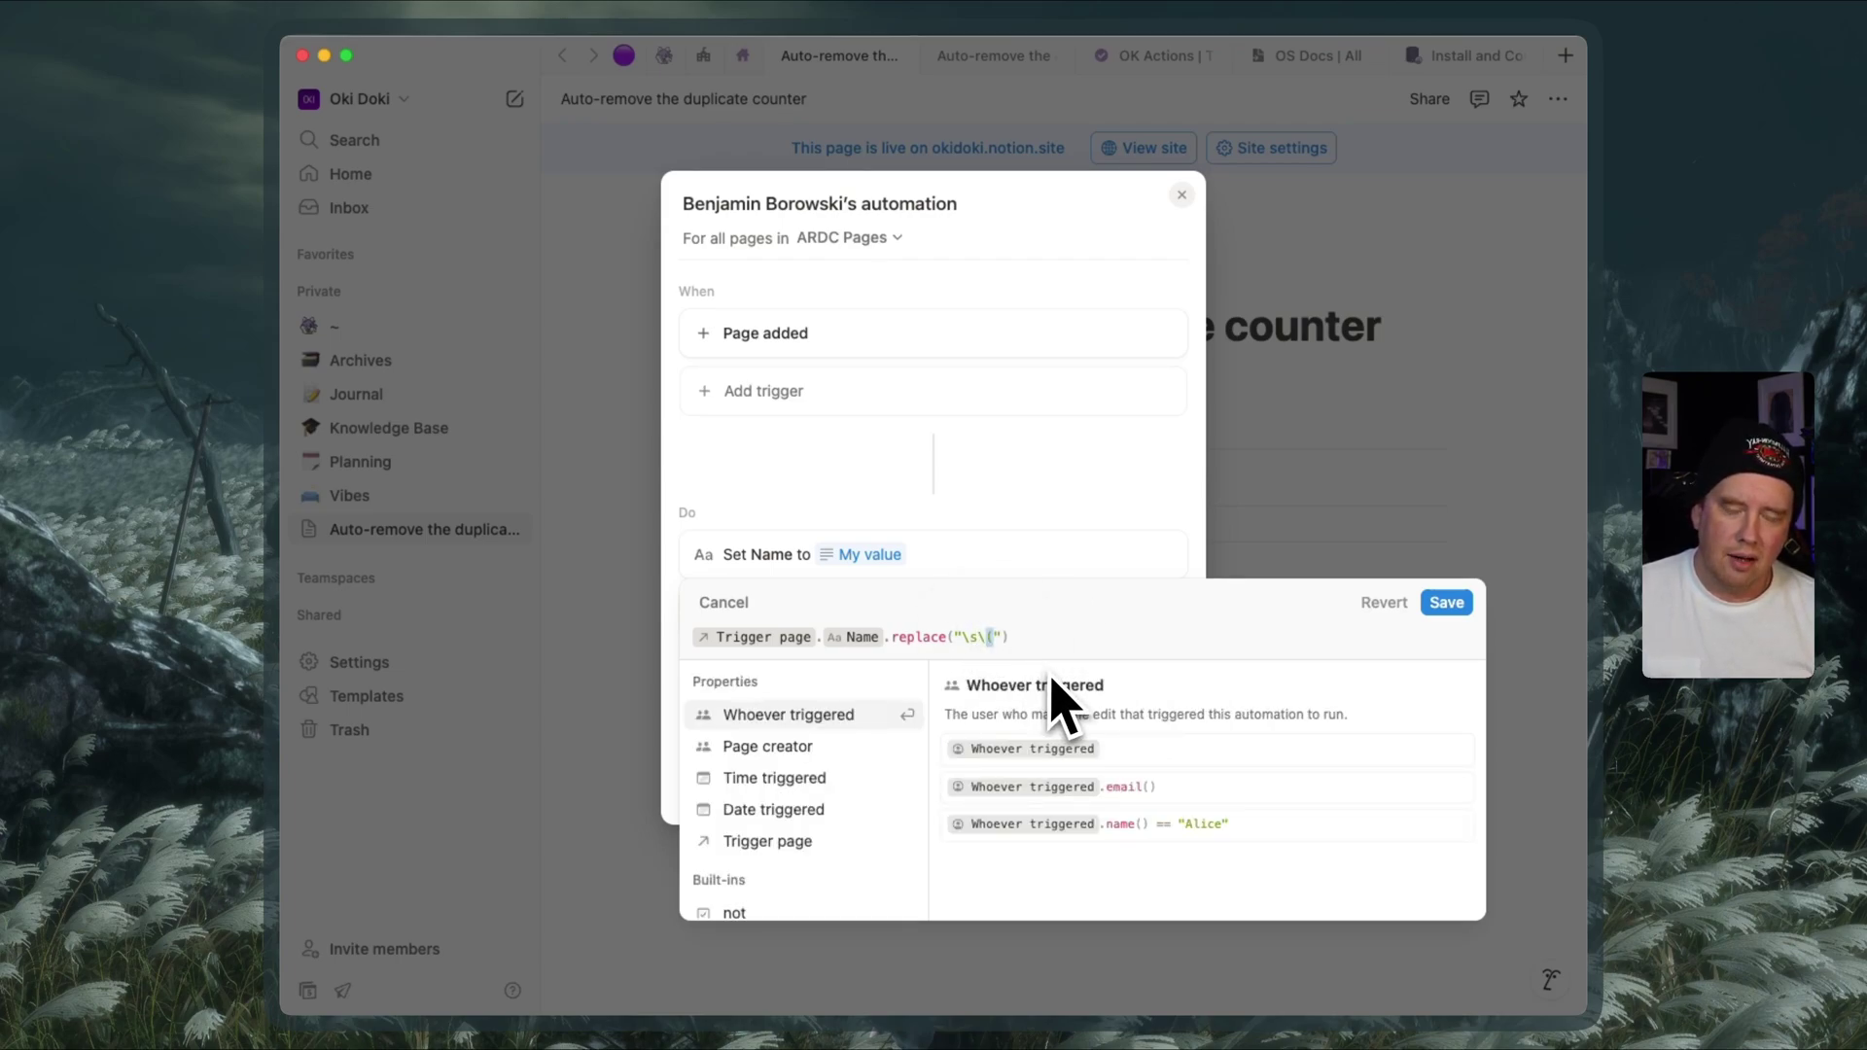
# Step: Extend the replace pattern with \d+\) so it reads "\s\(\d+\)"
pyautogui.click(1017, 639)
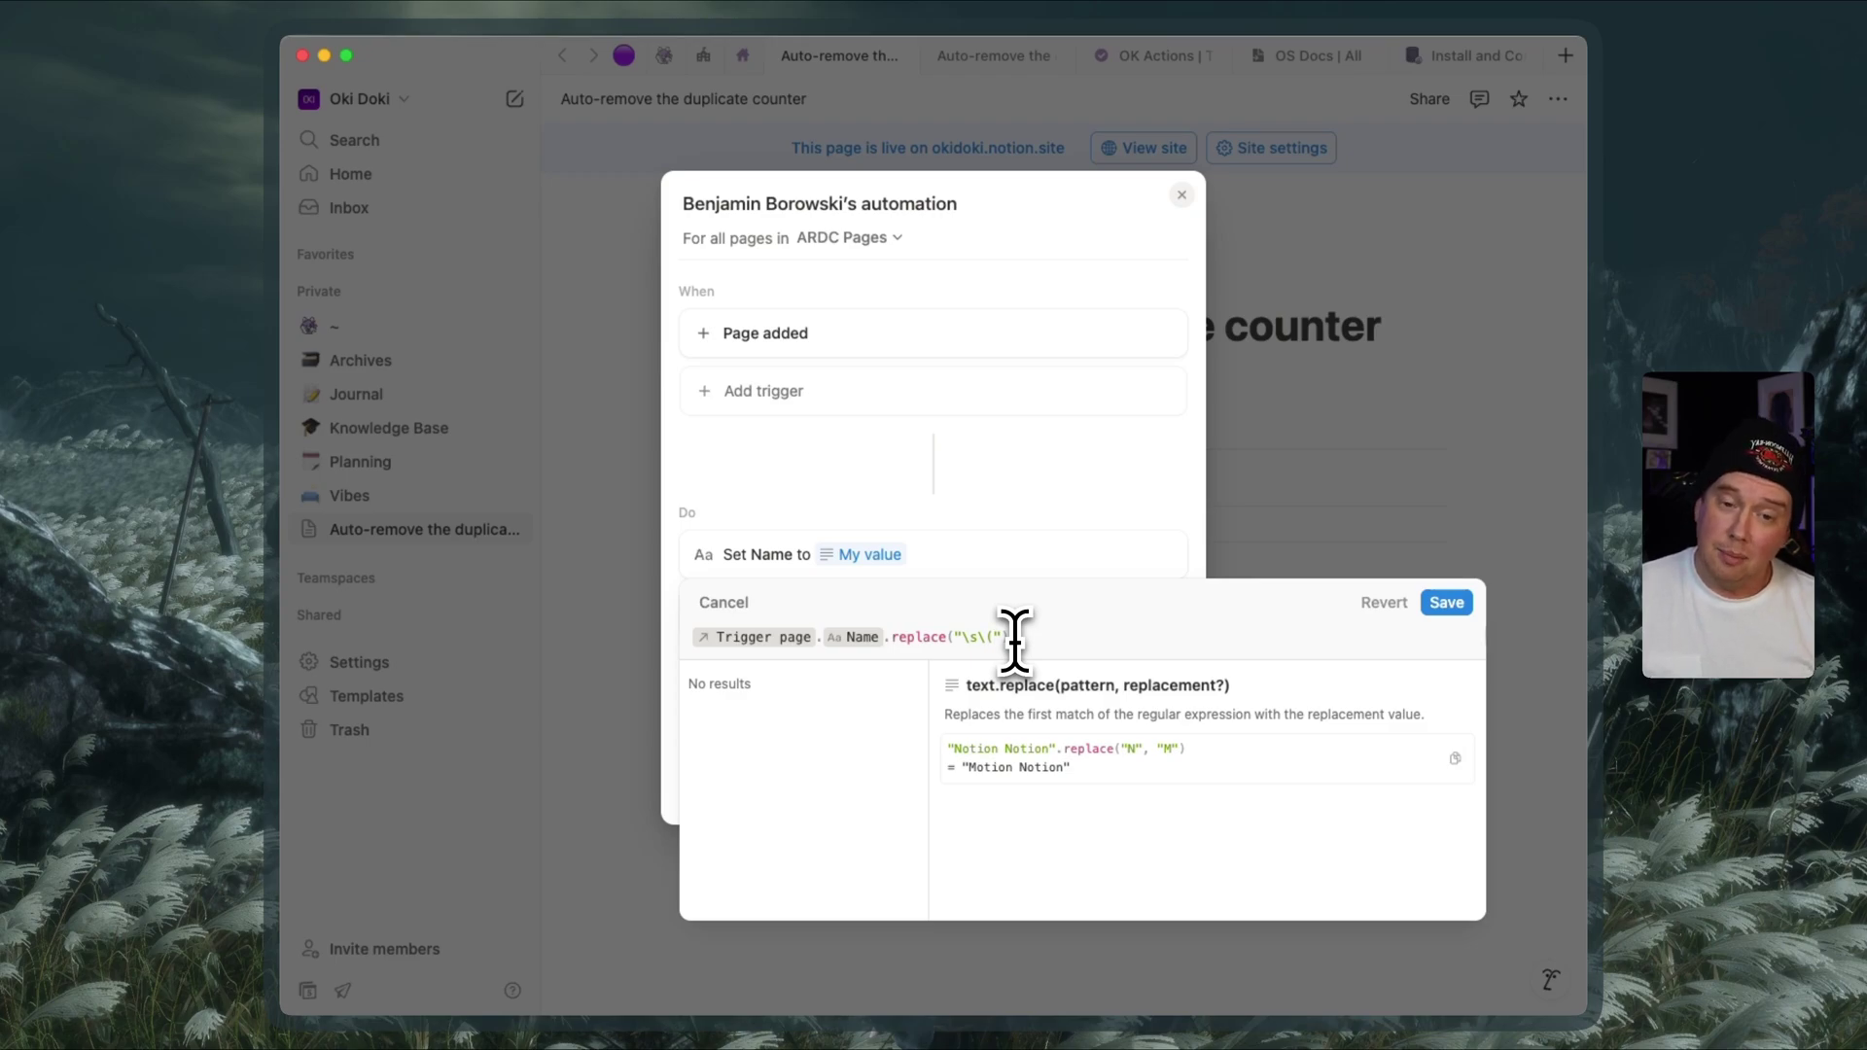
pyautogui.write('d')
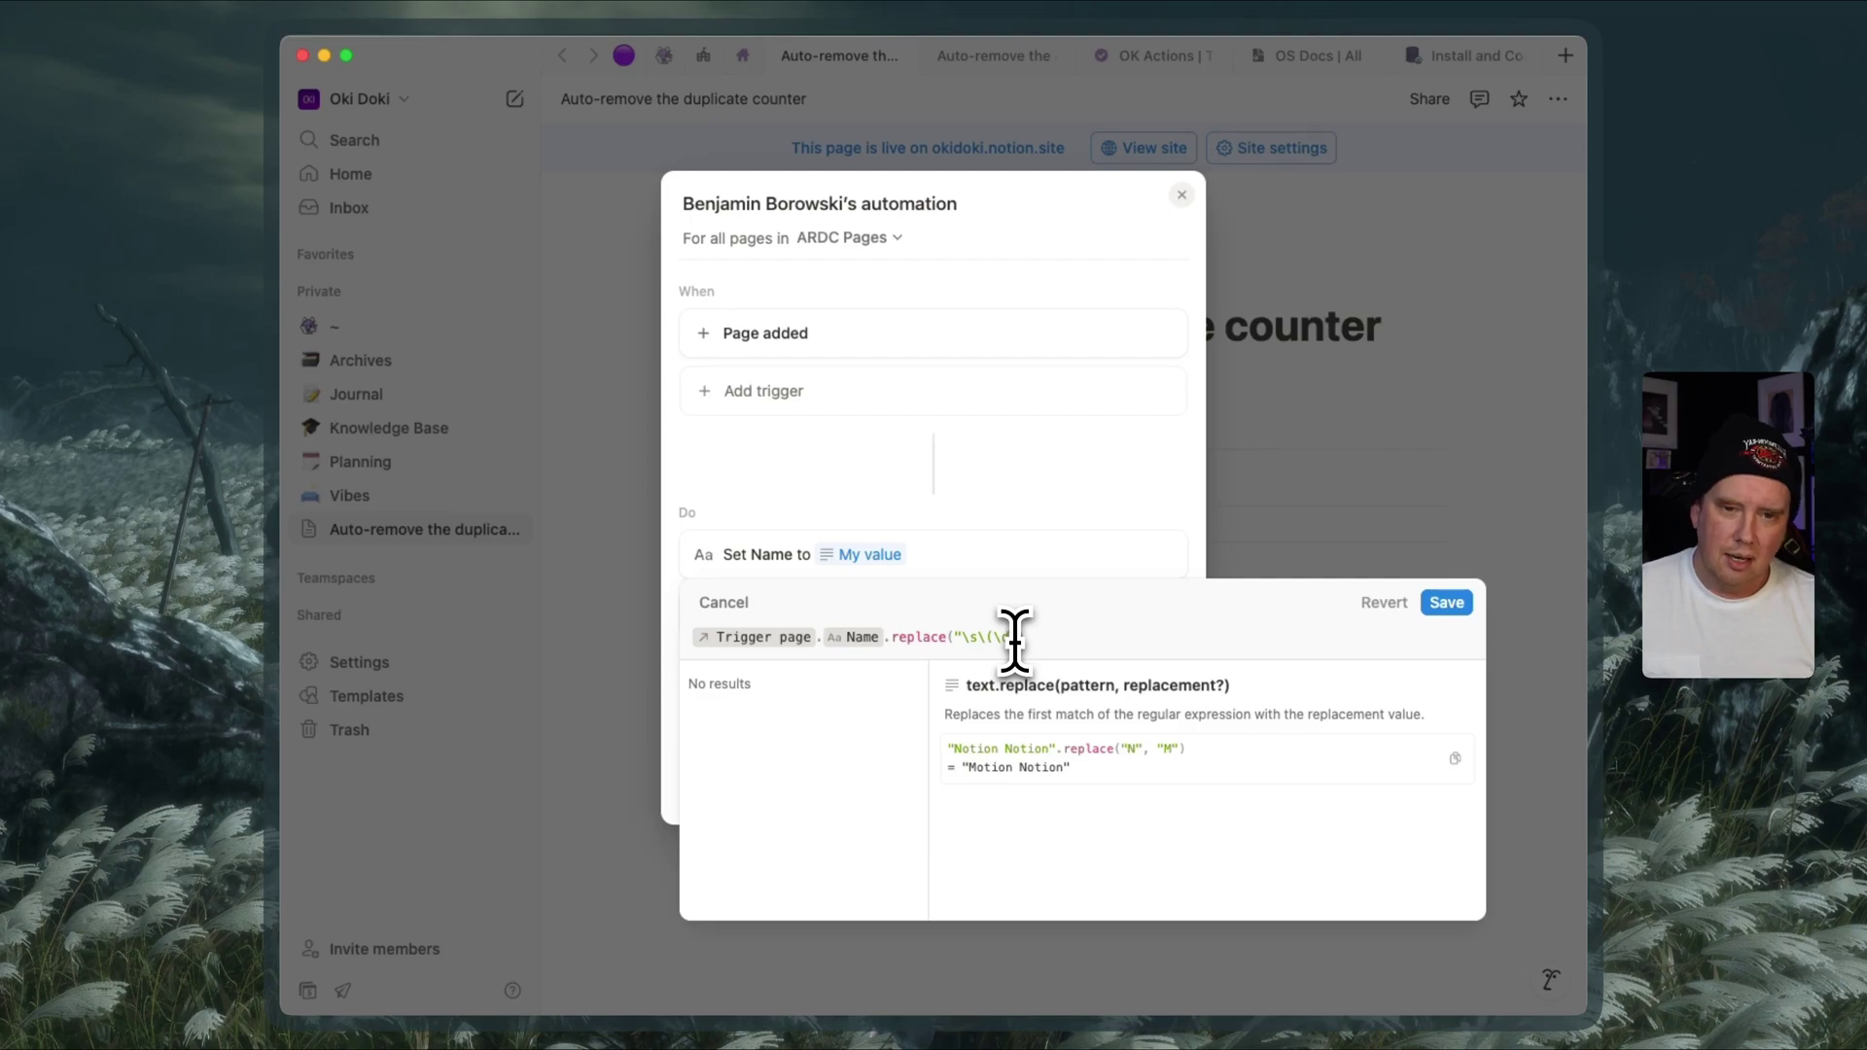
pyautogui.write('+')
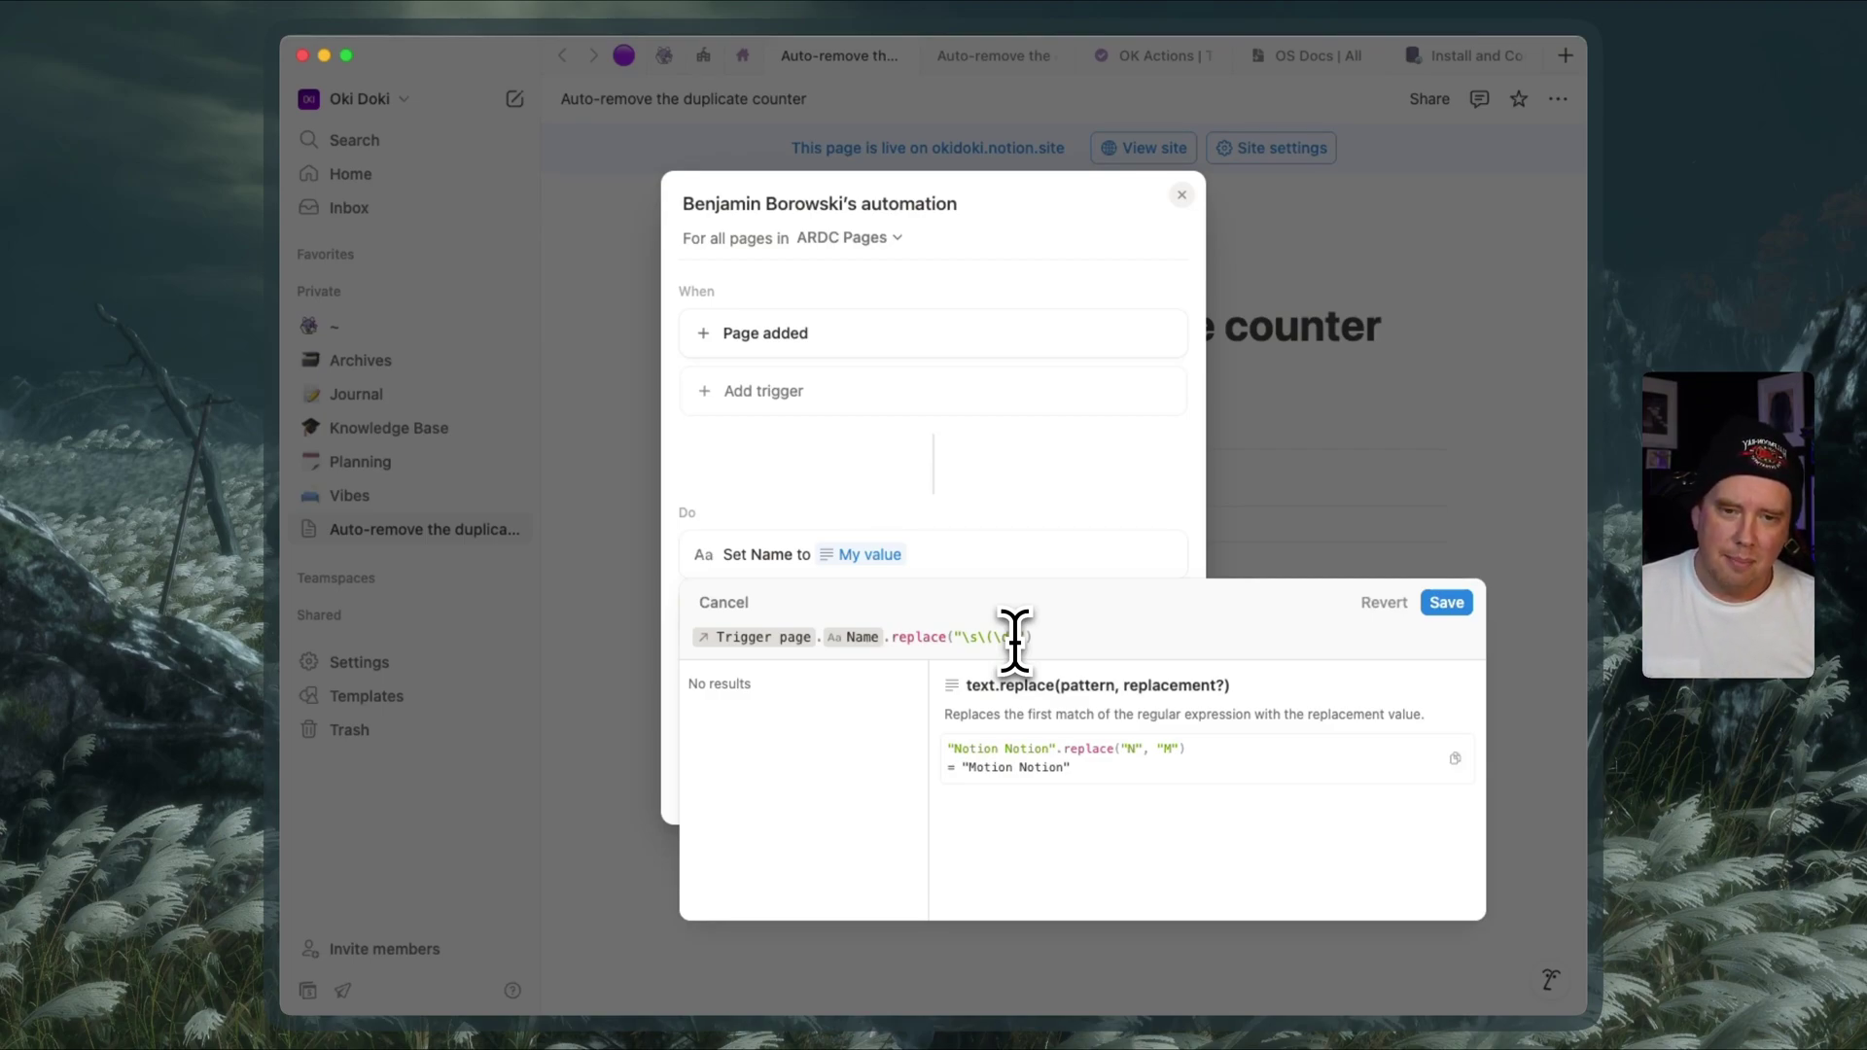
pyautogui.write(')')
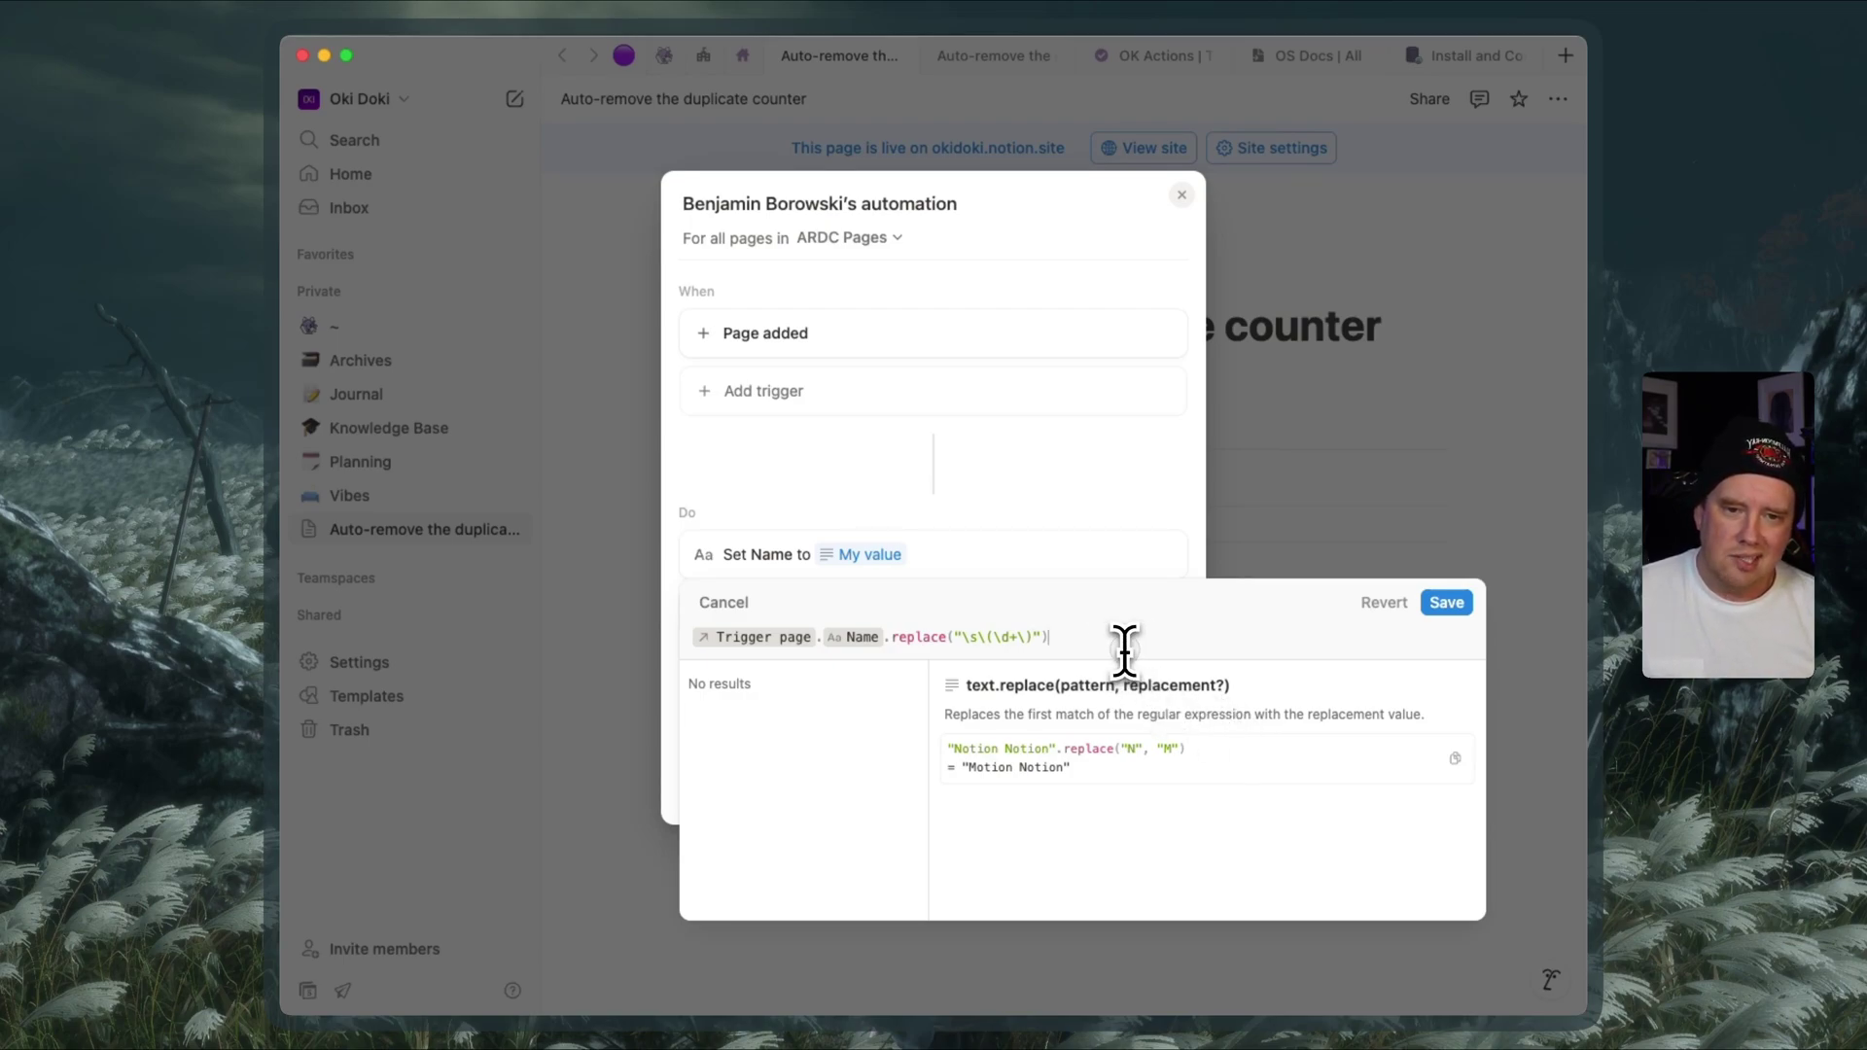
# Step: Leave replace() with only the "\s\(\d+\)" argument, removing the extra replacement argument
pyautogui.click(1077, 637)
pyautogui.press('Left')
pyautogui.write(', "')
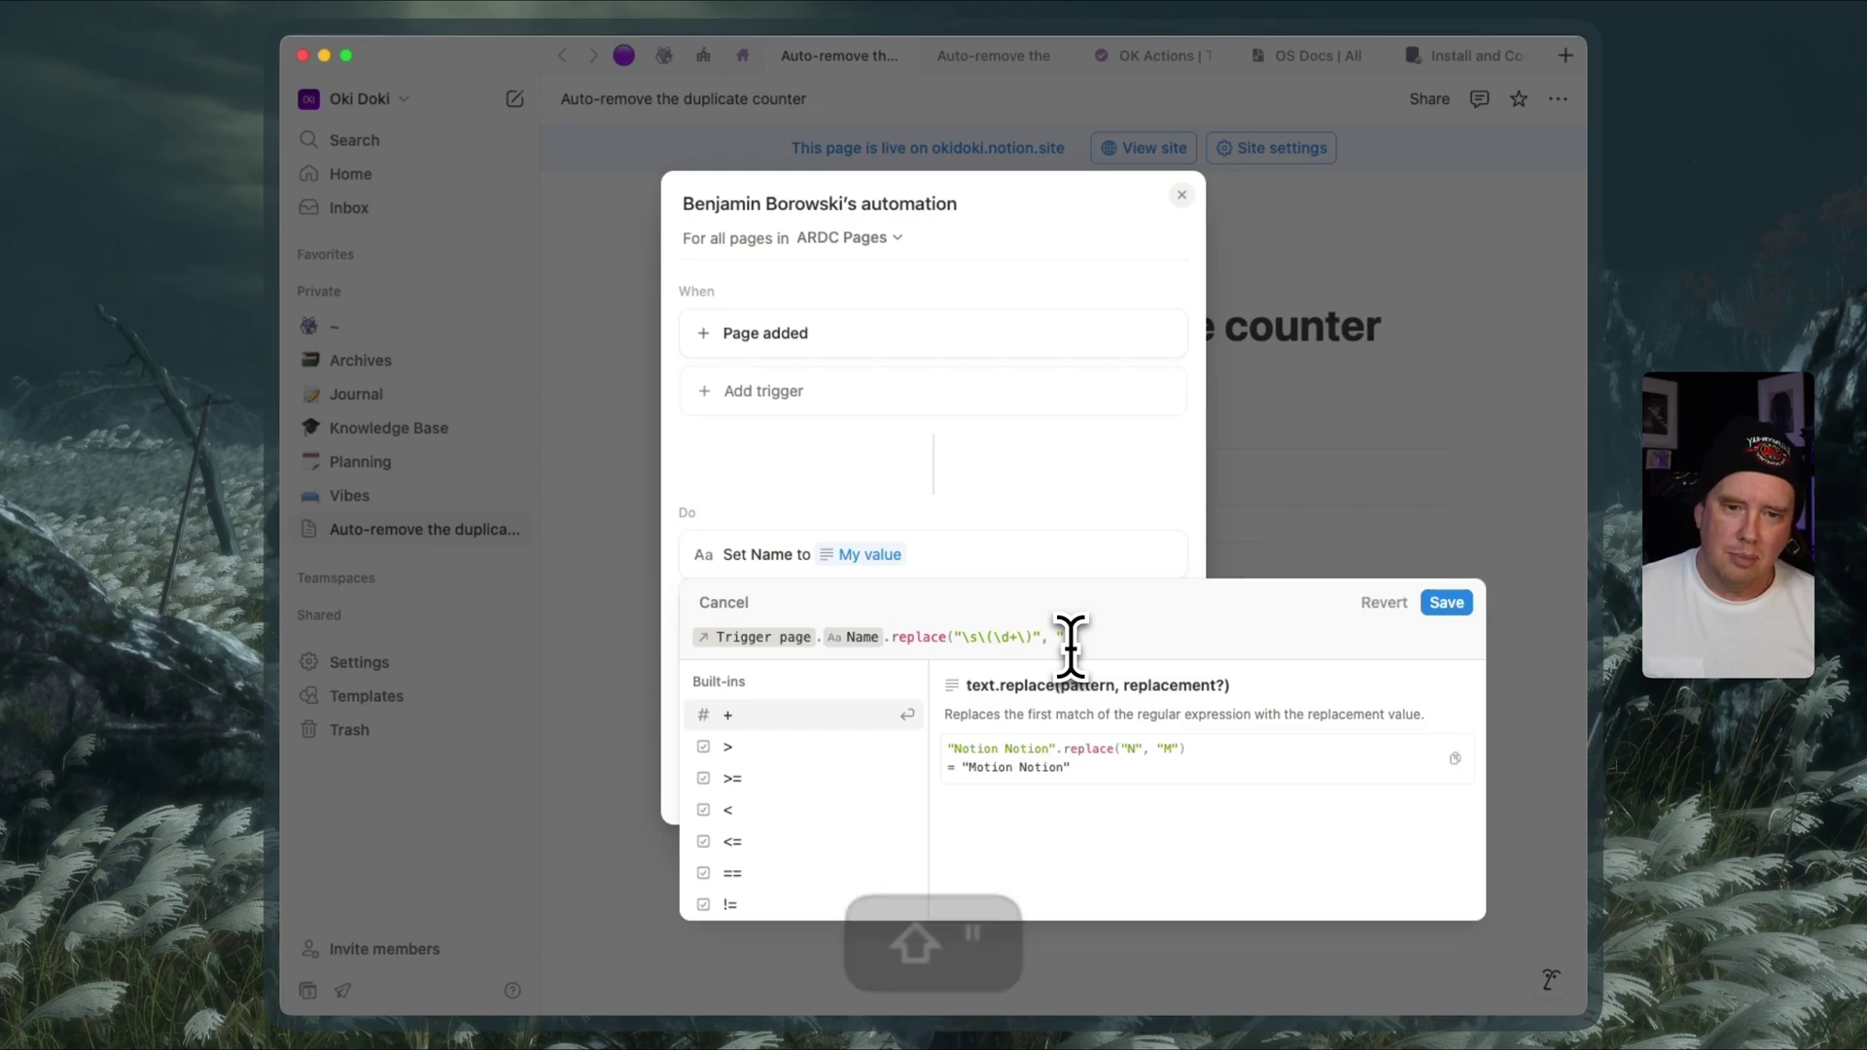
pyautogui.press('BackSpace')
pyautogui.press('BackSpace')
pyautogui.press('BackSpace')
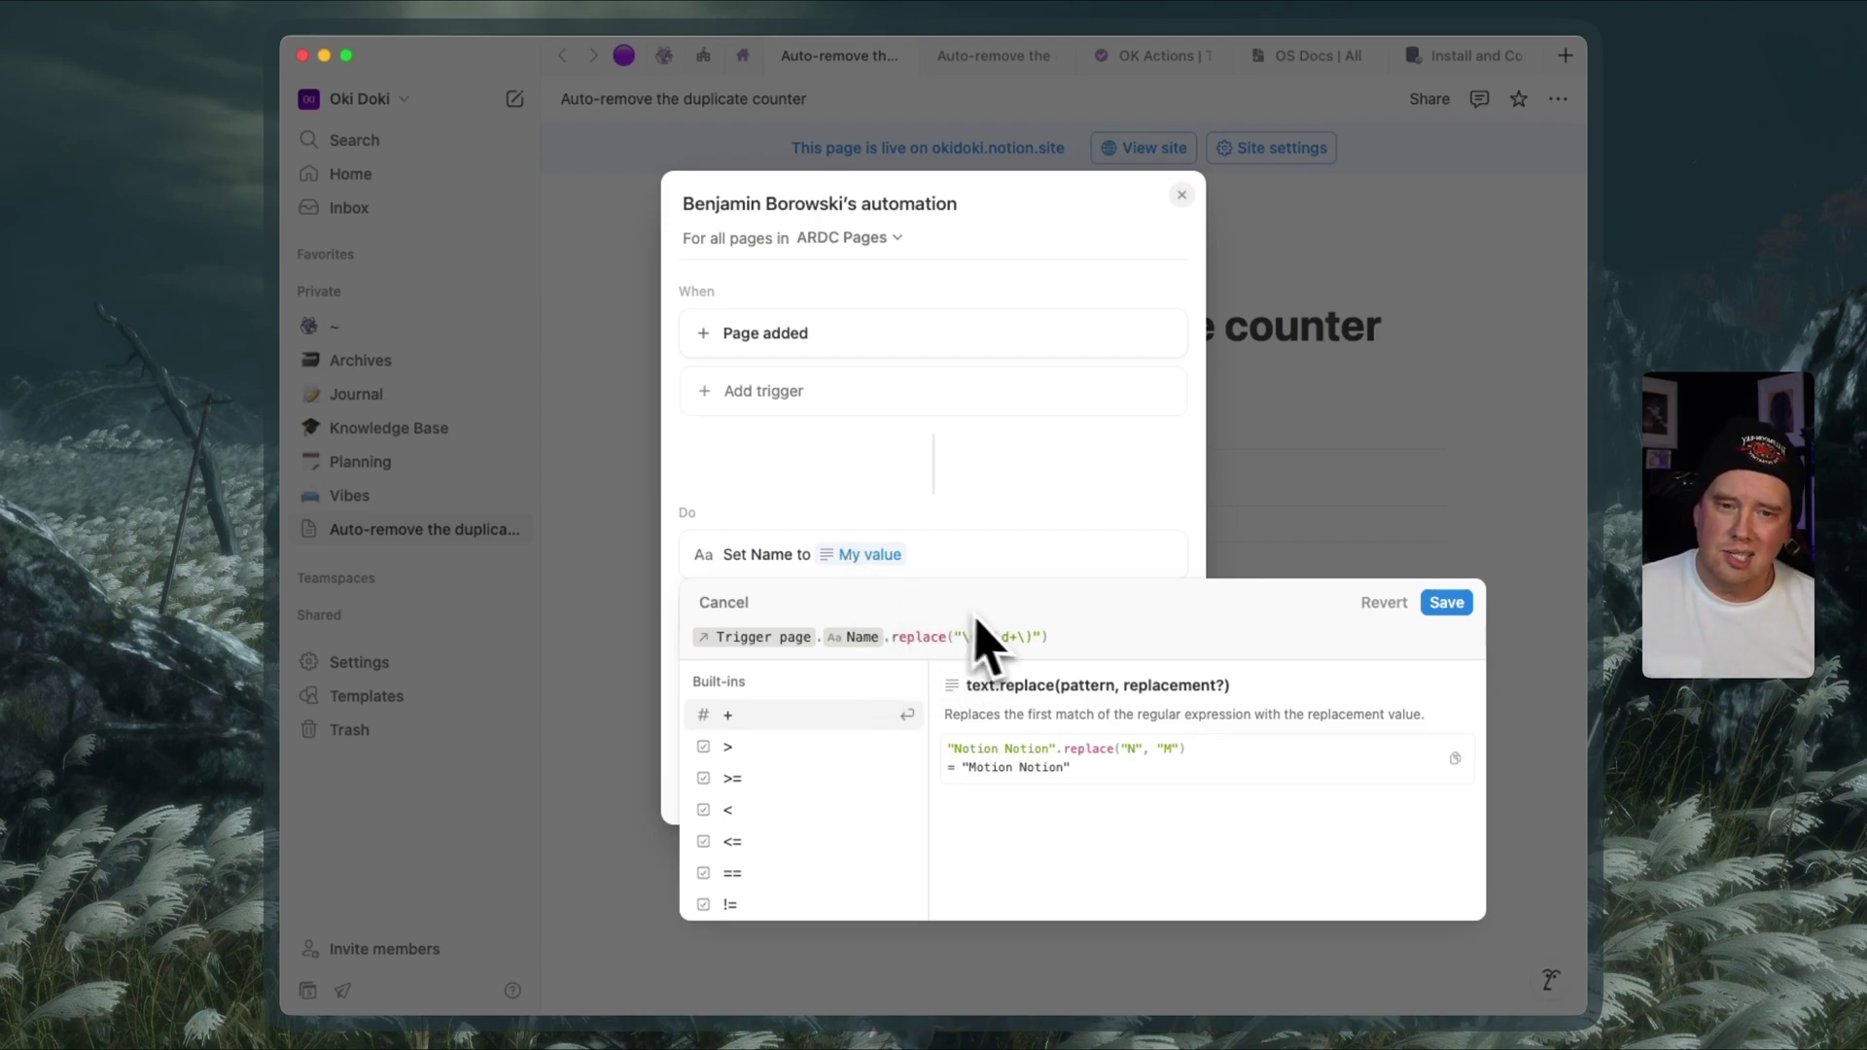
# Step: Save the formula, enable the automation, and duplicate all three table pages with ⌘D
pyautogui.click(1445, 604)
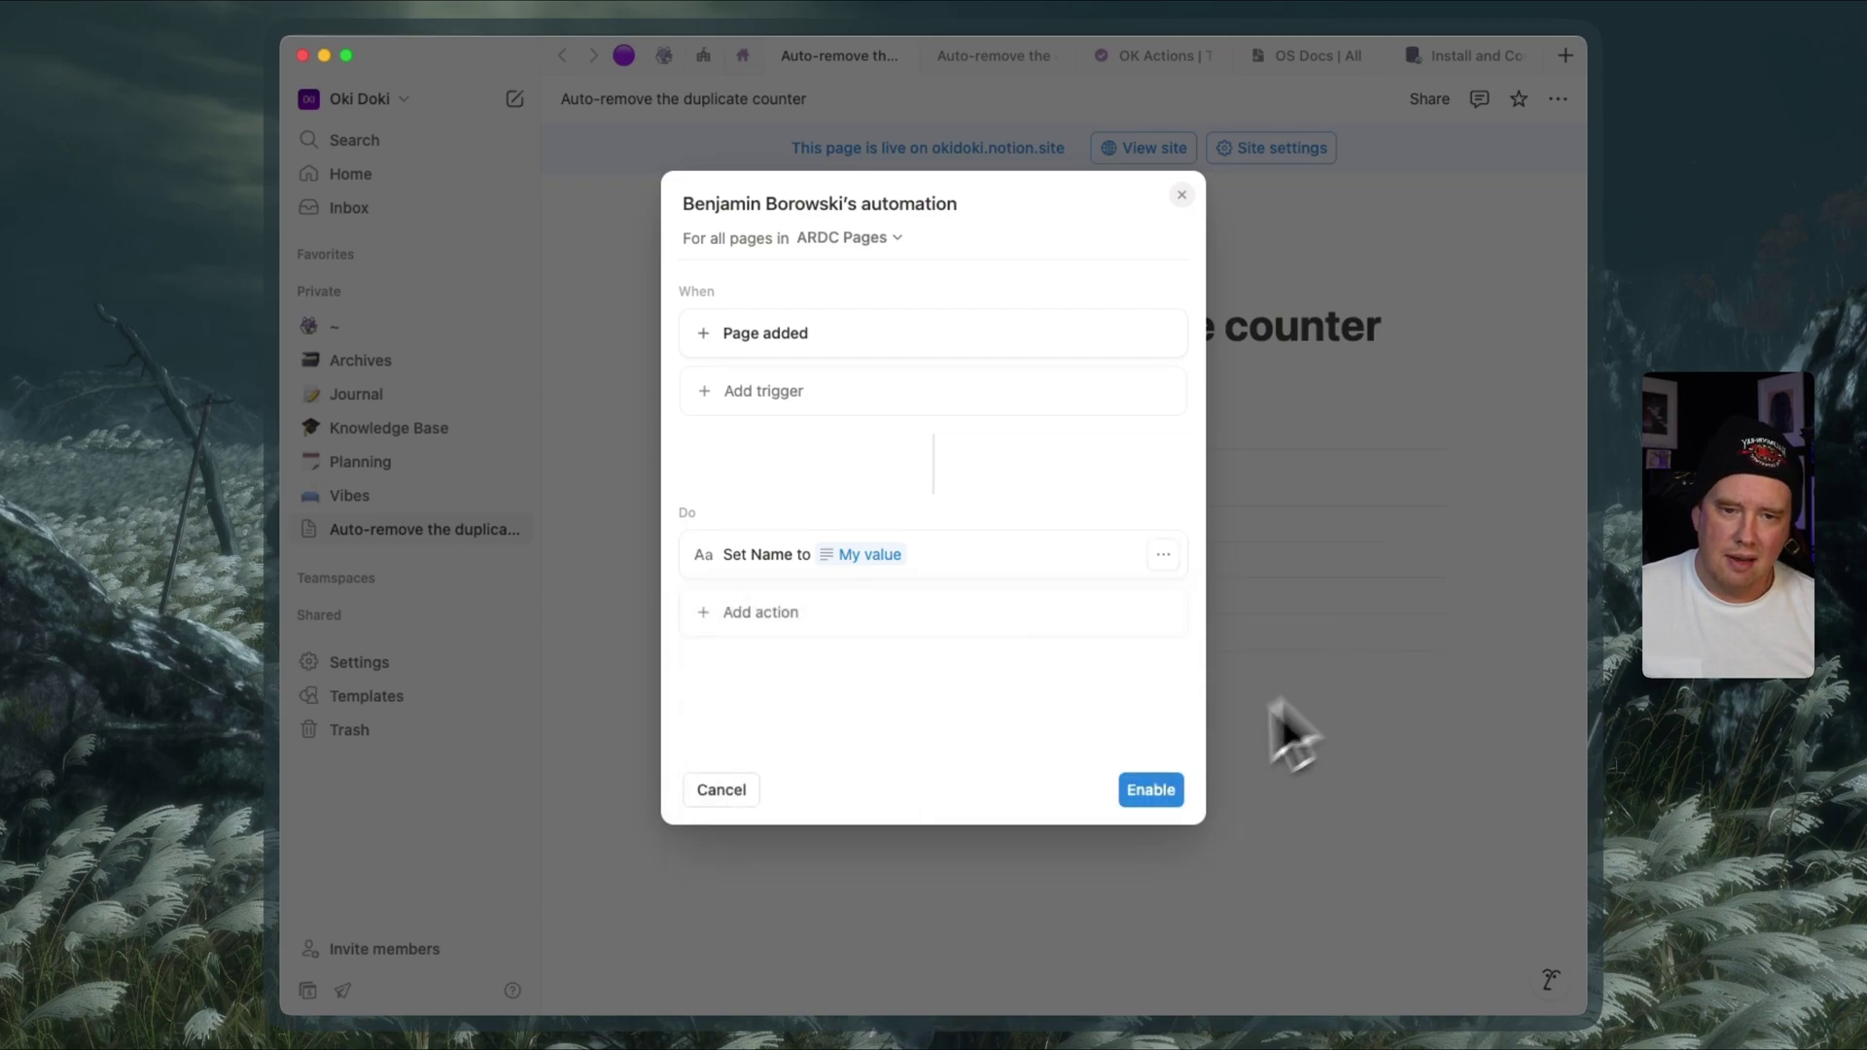
pyautogui.click(1166, 797)
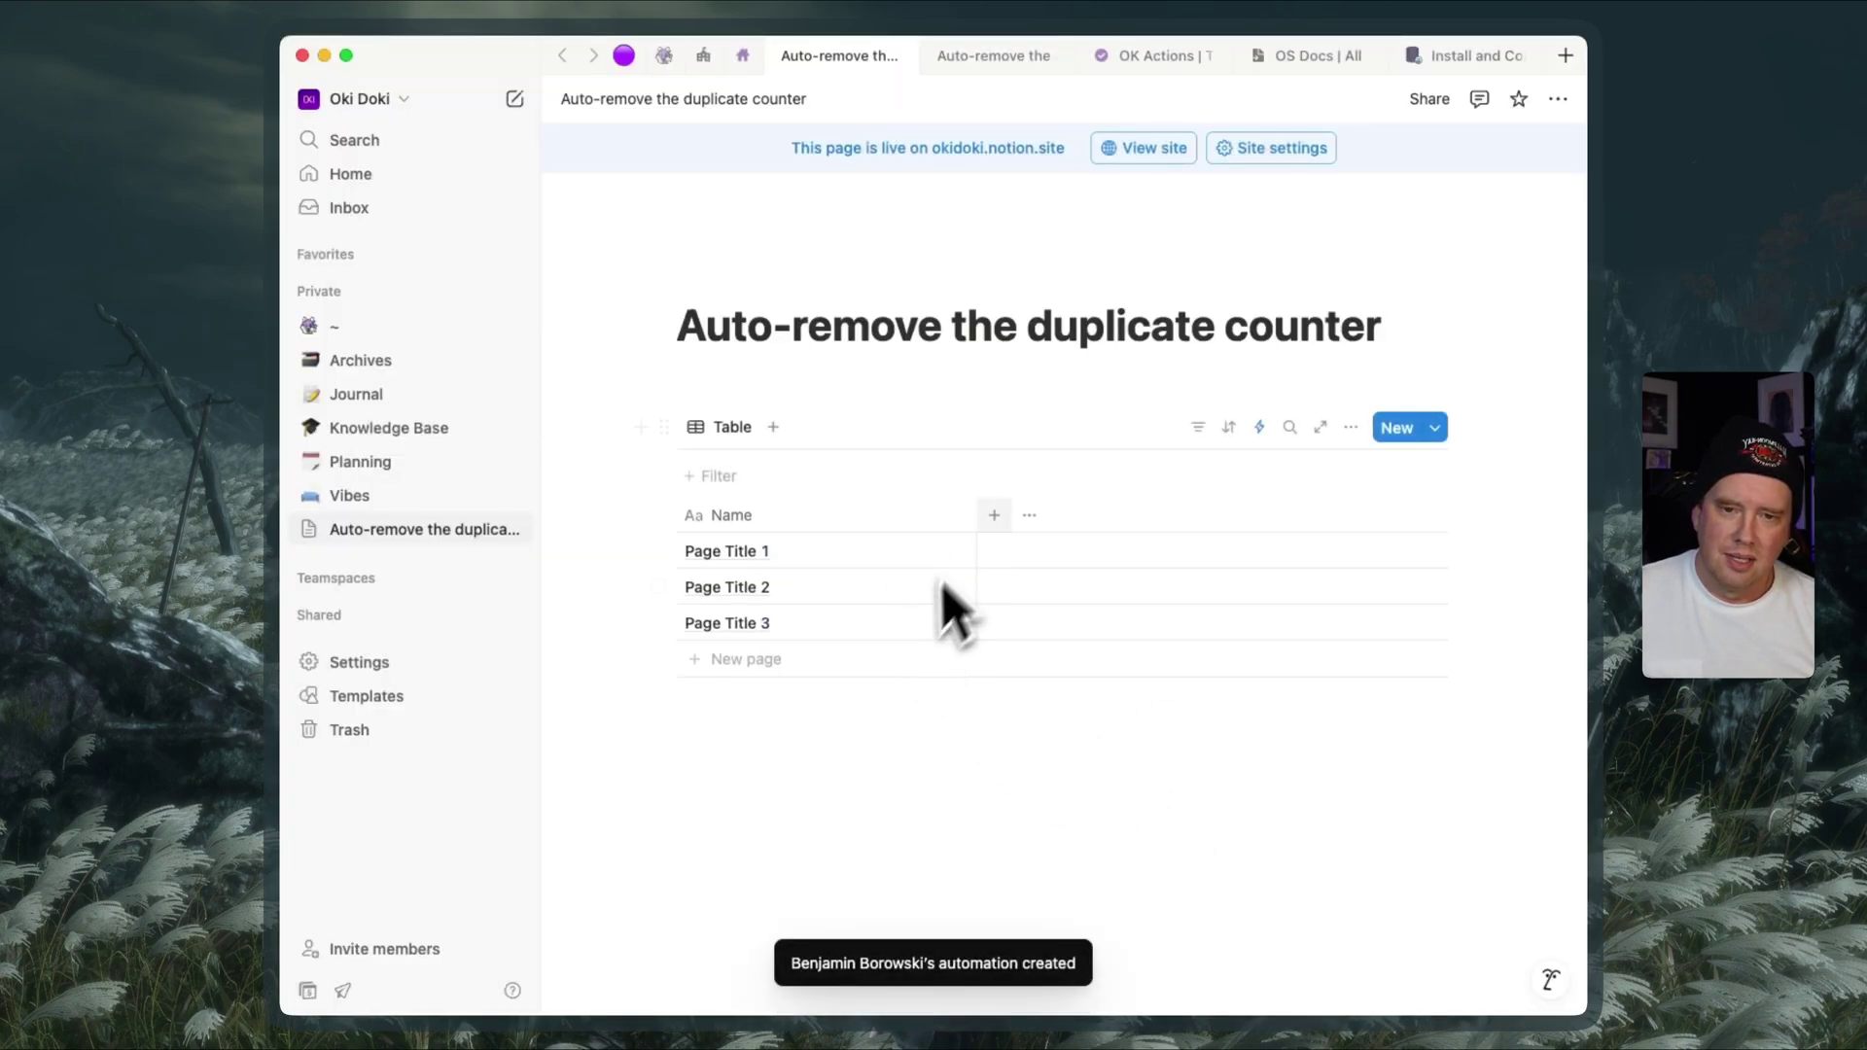
pyautogui.moveTo(971, 512); pyautogui.dragTo(856, 514)
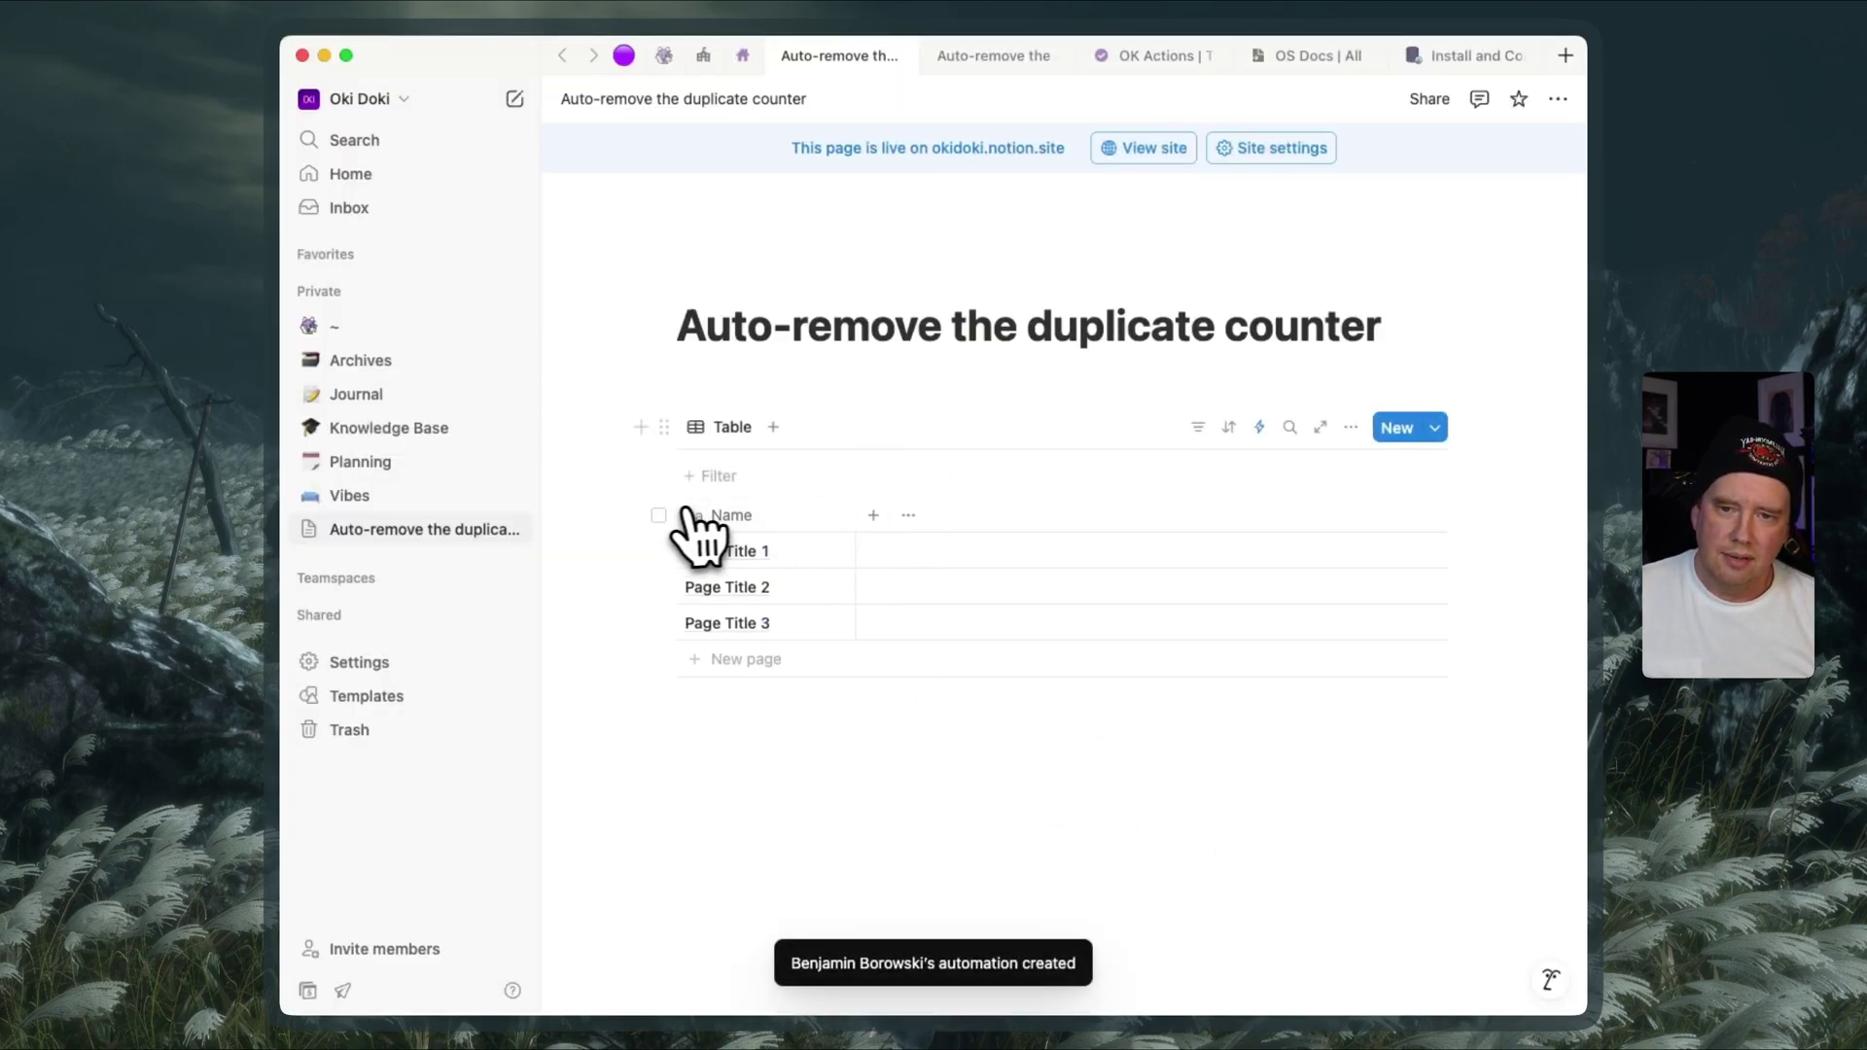
pyautogui.click(659, 514)
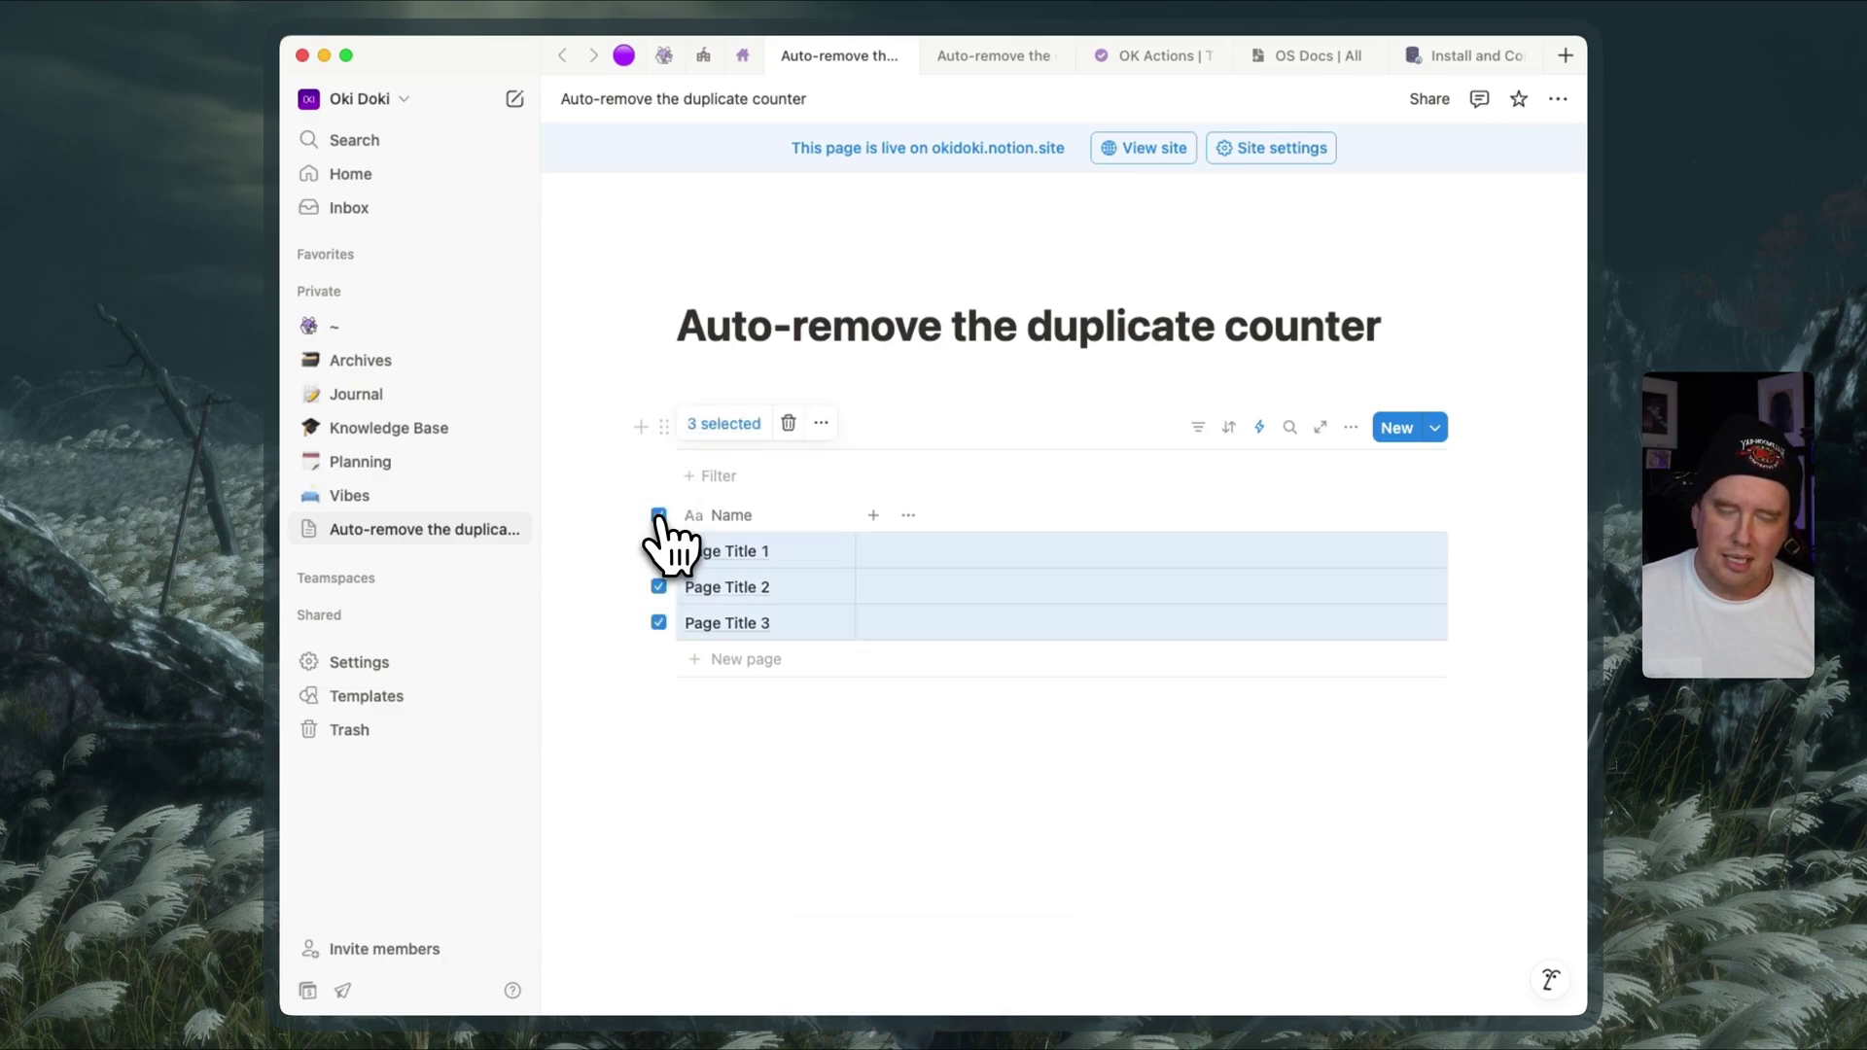
pyautogui.press('super+d')
pyautogui.press('super+d')
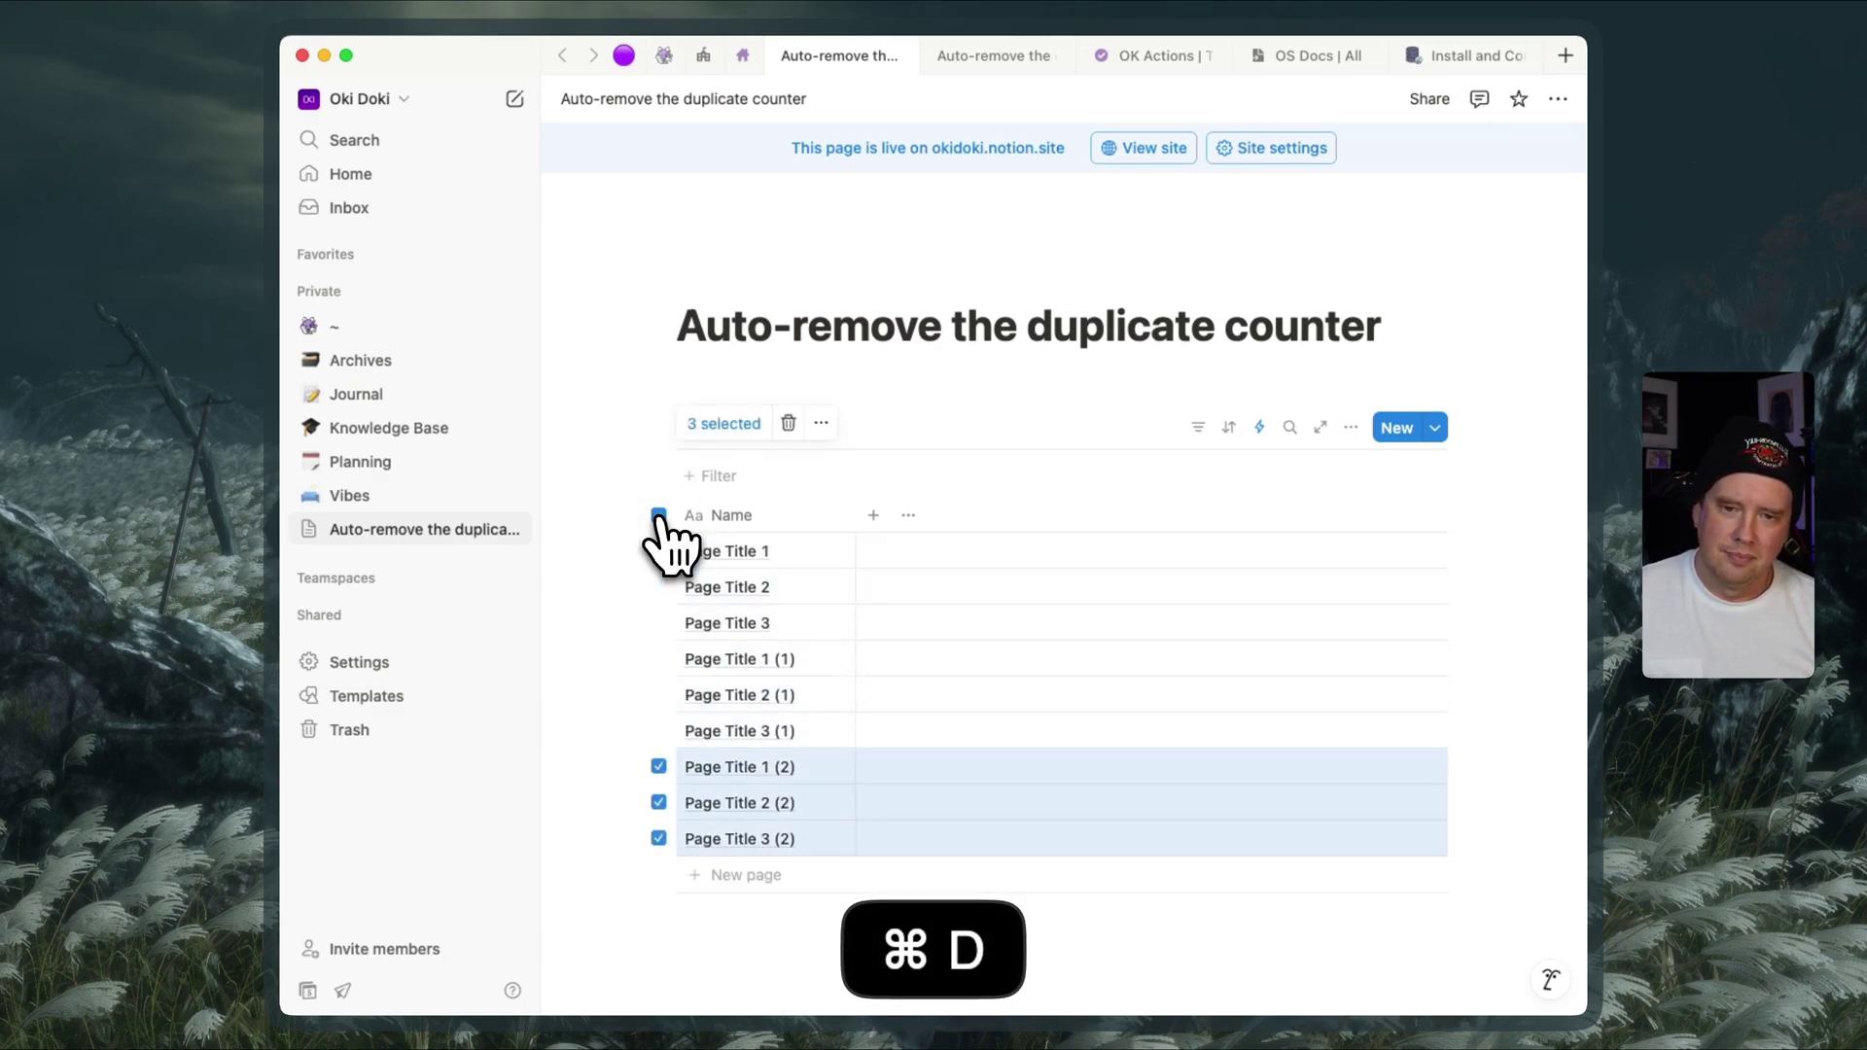